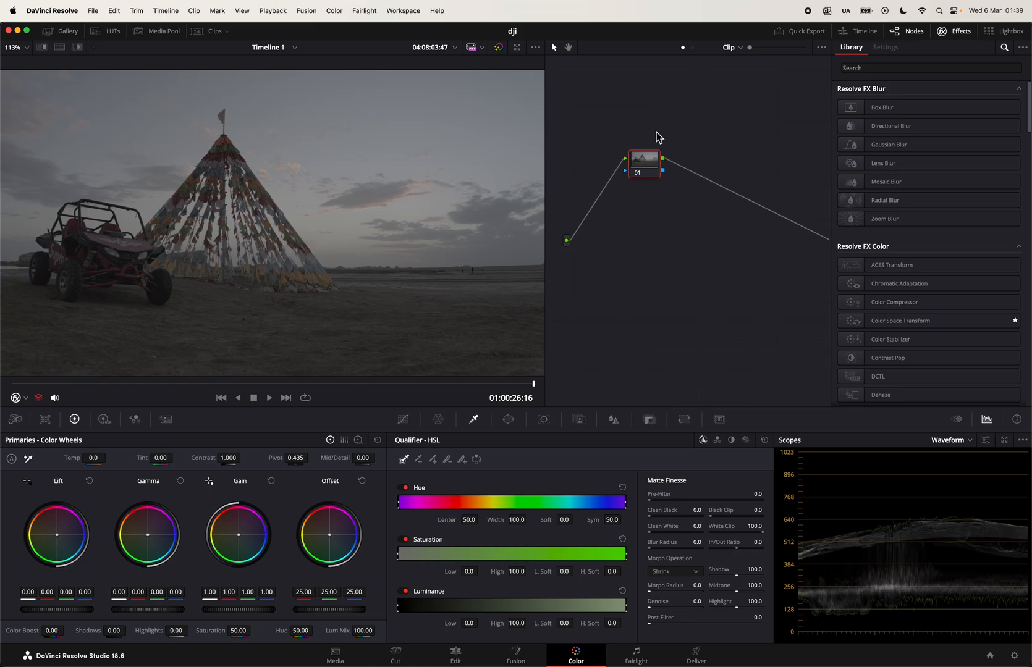
Add a second serial node near the end of the node graph and label the two nodes idt and odt
{"action": "left_click", "coordinate": [959, 33]}
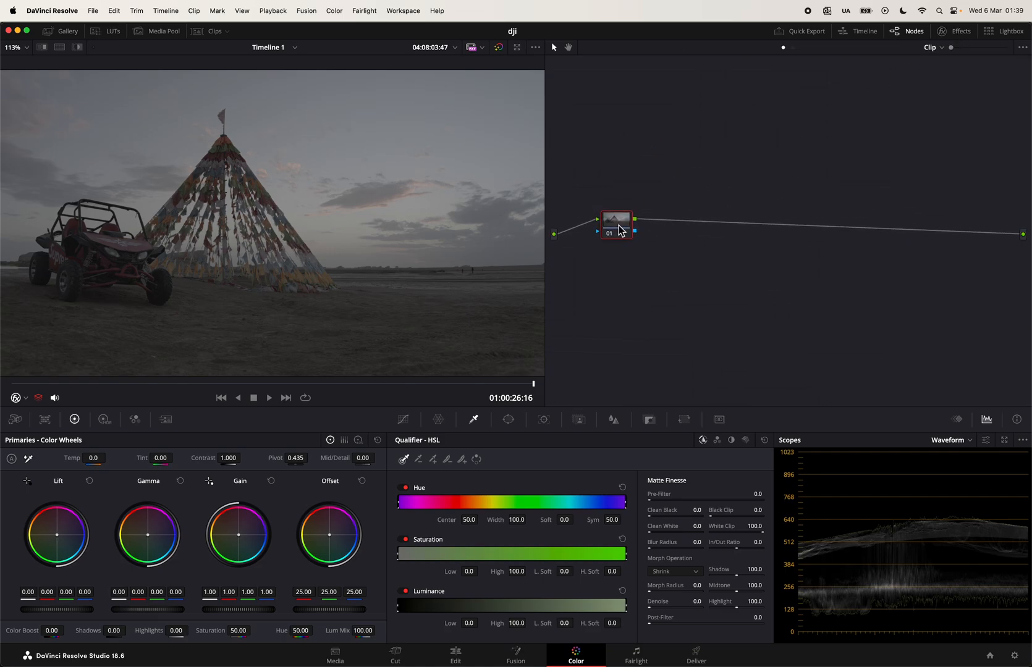
{"action": "key", "text": "alt+s"}
{"action": "left_click_drag", "start_coordinate": [670, 228], "coordinate": [936, 228]}
{"action": "left_click", "coordinate": [630, 225]}
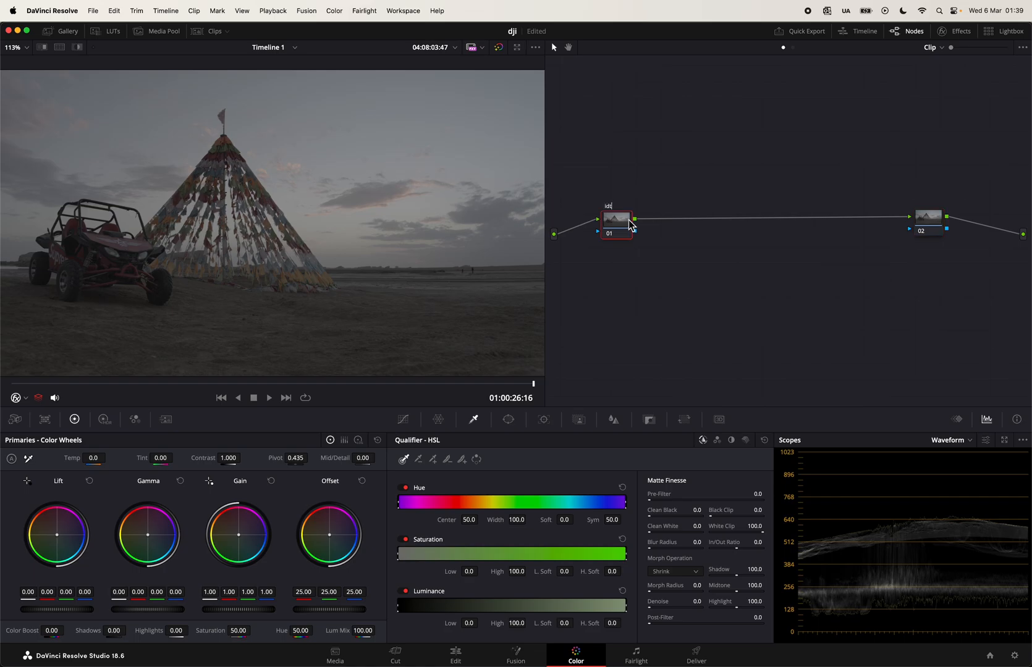
{"action": "left_click", "coordinate": [928, 218]}
{"action": "type", "text": "odt"}
{"action": "key", "text": "Return"}
Search the effects for color and apply Color Space Transform to both the idt and odt nodes
{"action": "left_click", "coordinate": [957, 31]}
{"action": "left_click", "coordinate": [933, 70]}
{"action": "type", "text": "color"}
{"action": "left_click_drag", "start_coordinate": [902, 126], "coordinate": [581, 223]}
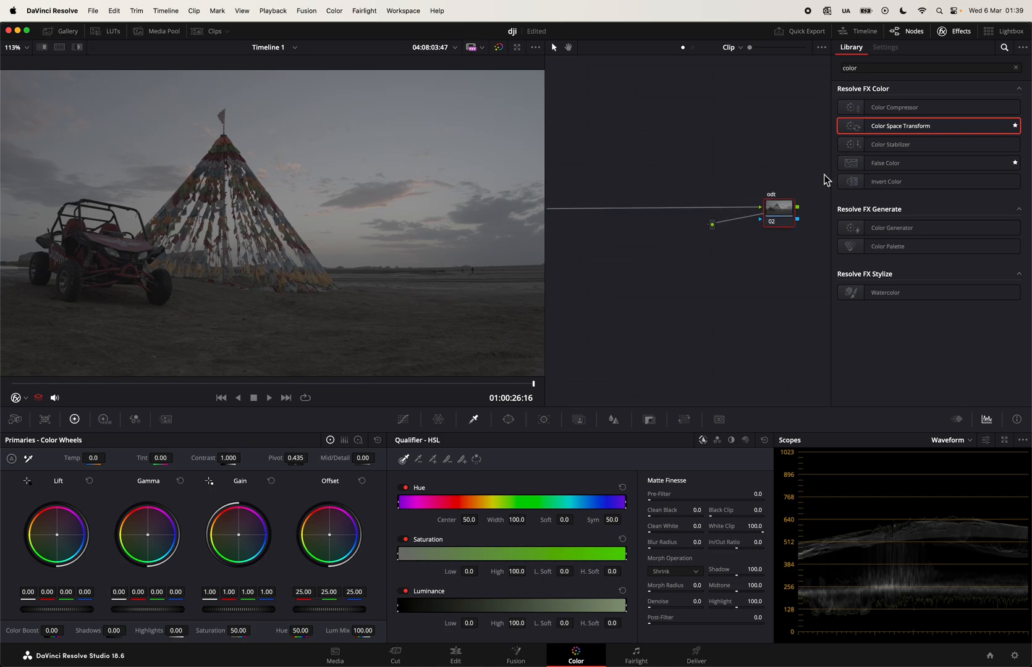
{"action": "left_click_drag", "start_coordinate": [877, 128], "coordinate": [777, 218]}
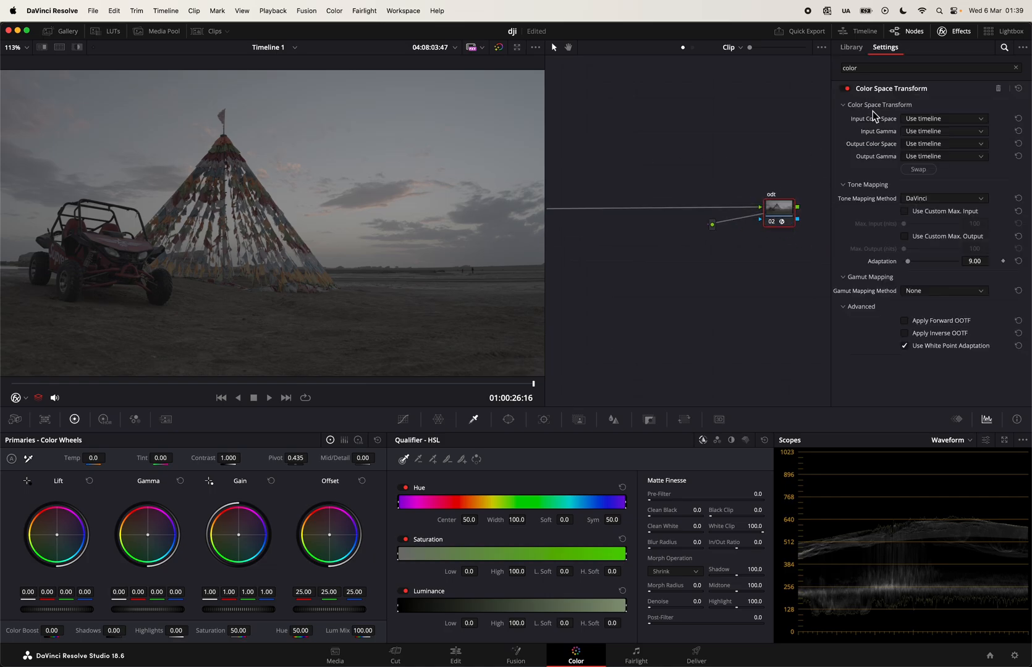
Set the input color space of the idt node's Color Space Transform to DJI D-Gamut
{"action": "scroll", "coordinate": [736, 145], "scroll_direction": "left", "scroll_amount": 3}
{"action": "scroll", "coordinate": [624, 154], "scroll_direction": "right", "scroll_amount": 1}
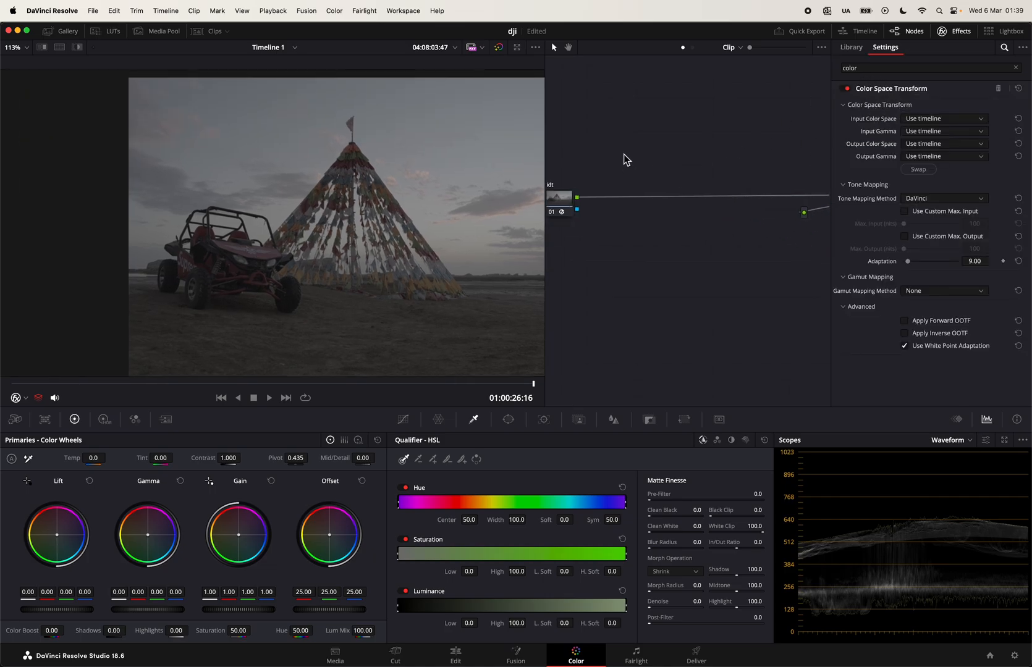
{"action": "left_click", "coordinate": [564, 198]}
{"action": "scroll", "coordinate": [583, 167], "scroll_direction": "left", "scroll_amount": 5}
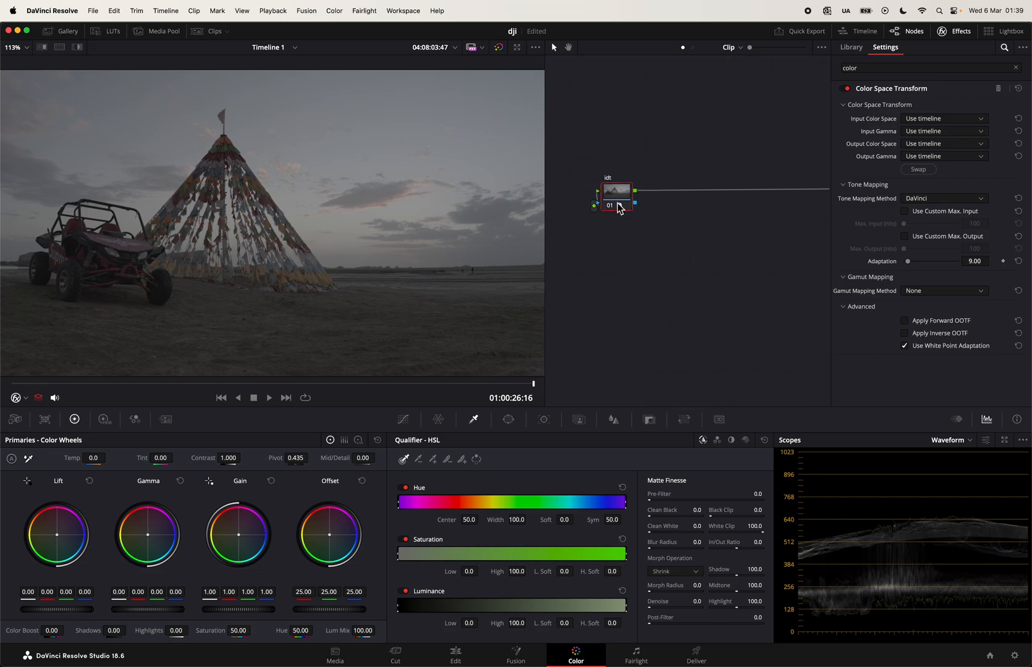
{"action": "left_click", "coordinate": [946, 119]}
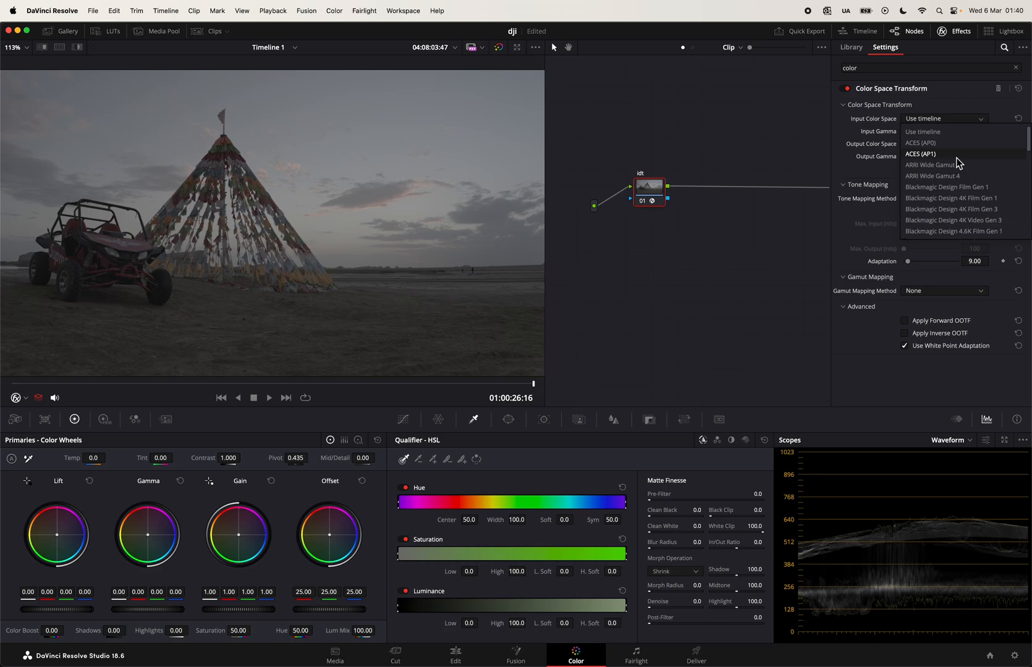
{"action": "key", "text": "d"}
{"action": "key", "text": "Down"}
{"action": "key", "text": "Down"}
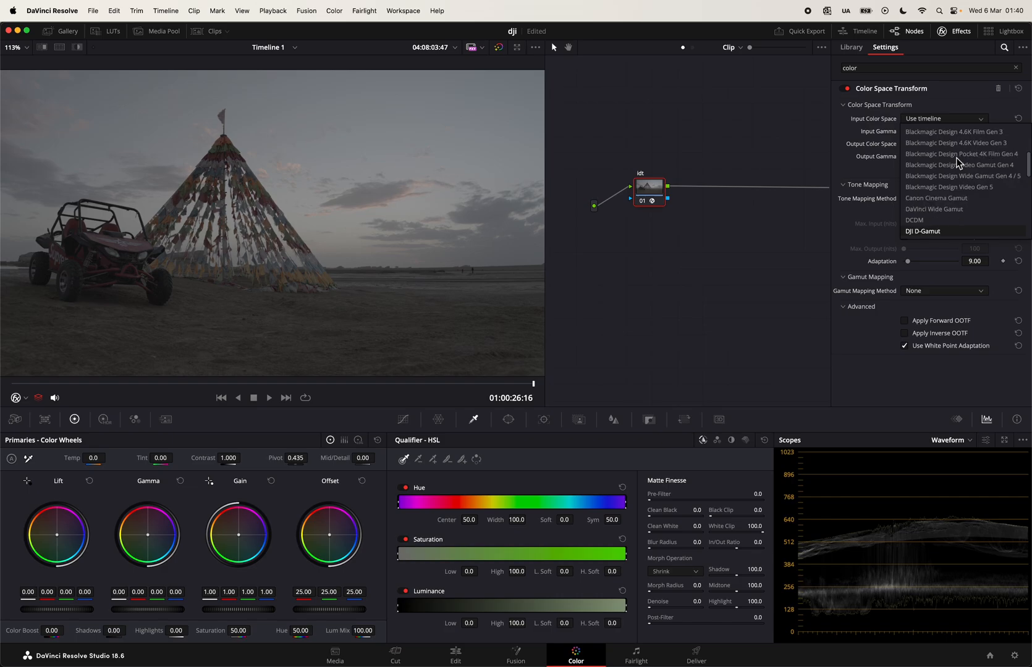
{"action": "key", "text": "Return"}
Set the input gamma of the idt node's Color Space Transform to DJI D-Log
{"action": "left_click", "coordinate": [934, 133]}
{"action": "key", "text": "d"}
{"action": "key", "text": "Down"}
{"action": "key", "text": "Down"}
{"action": "key", "text": "Return"}
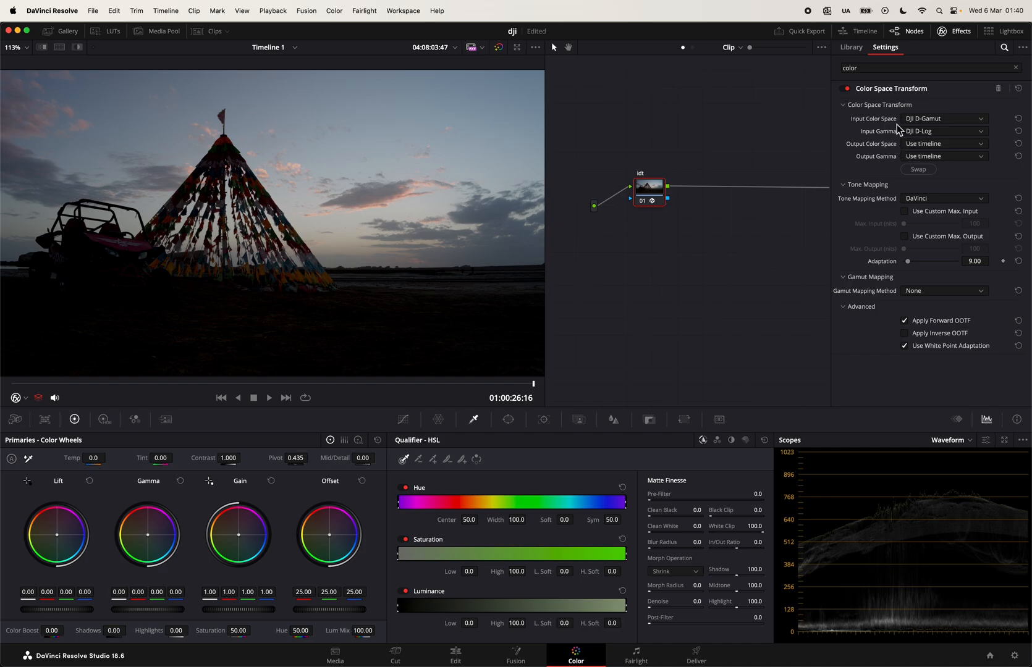
Set the idt node's output color space to DaVinci Wide Gamut and its output gamma to DaVinci Intermediate
{"action": "left_click", "coordinate": [923, 144]}
{"action": "key", "text": "d"}
{"action": "key", "text": "Return"}
{"action": "left_click", "coordinate": [931, 159]}
{"action": "key", "text": "d"}
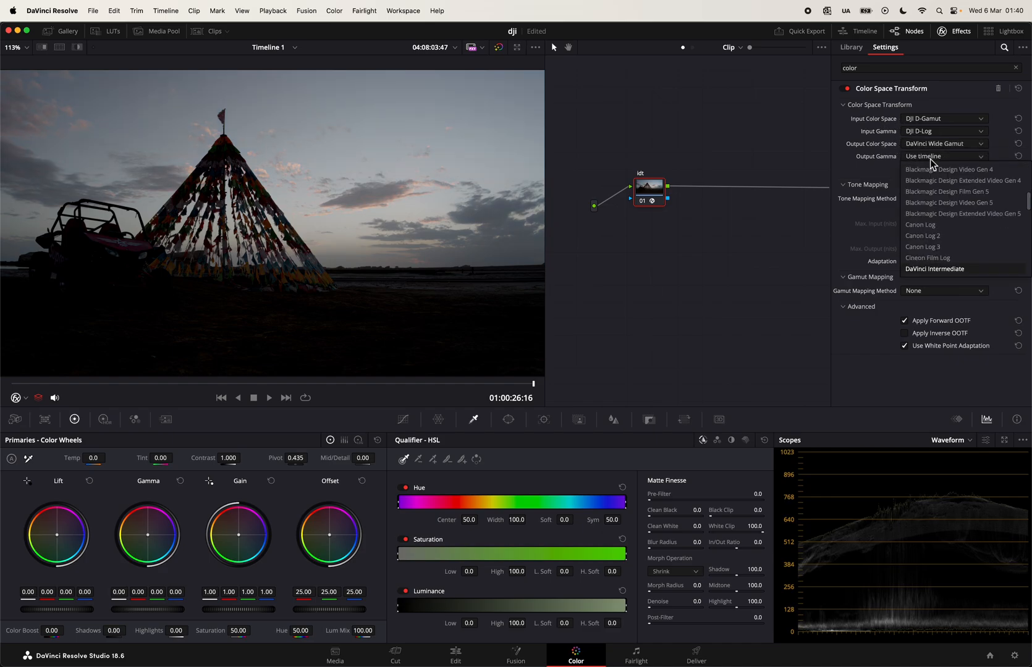
{"action": "key", "text": "Return"}
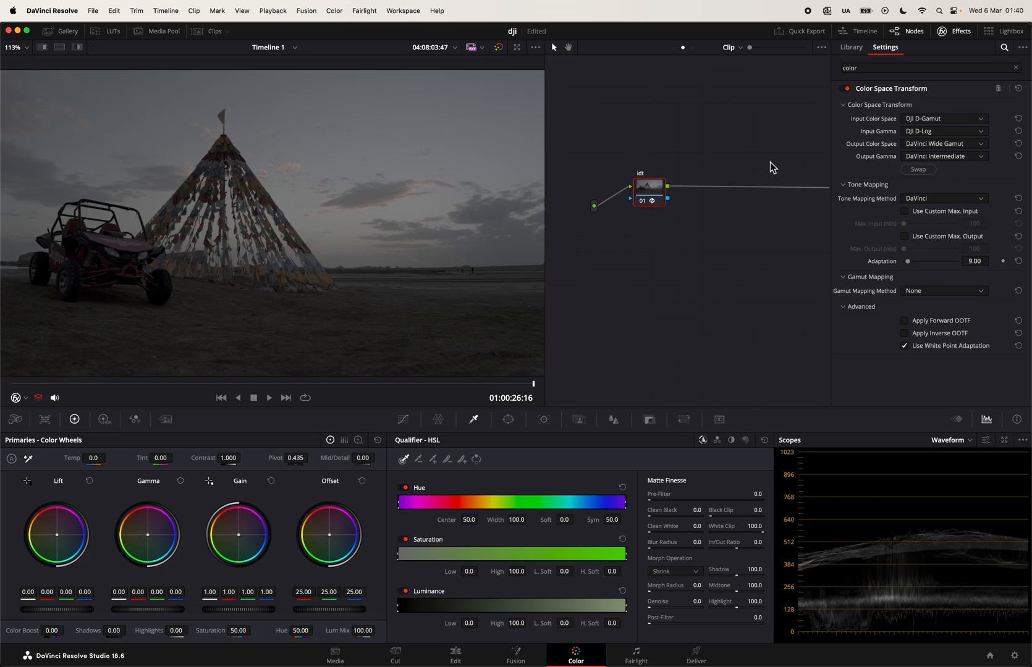
{"action": "scroll", "coordinate": [770, 162], "scroll_direction": "right", "scroll_amount": 5}
{"action": "left_click", "coordinate": [810, 185]}
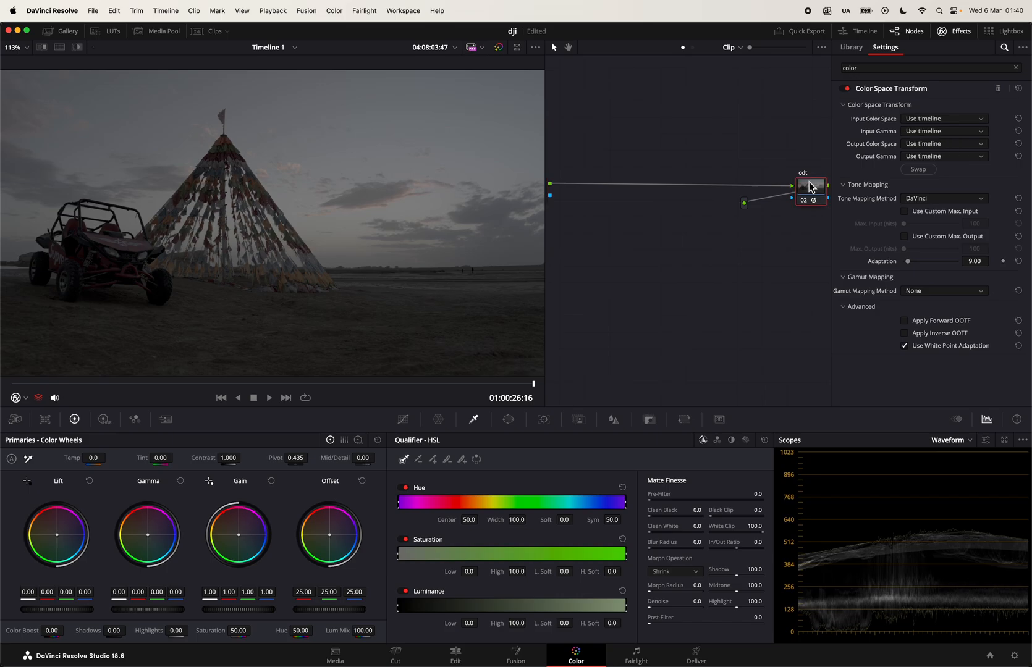
{"action": "scroll", "coordinate": [691, 162], "scroll_direction": "left", "scroll_amount": 5}
{"action": "left_click", "coordinate": [594, 178]}
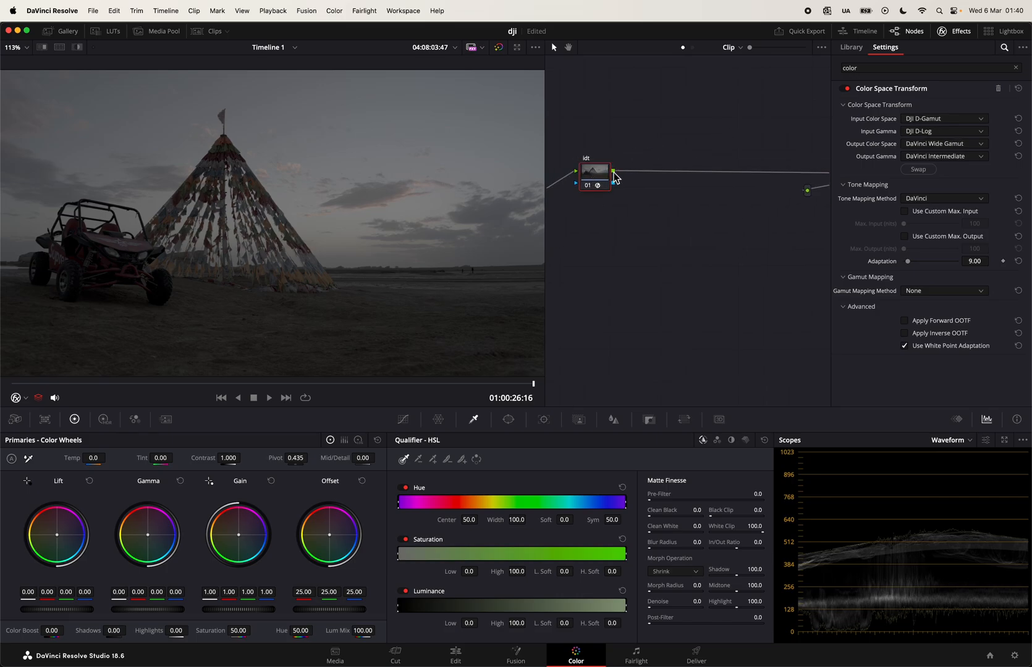
{"action": "left_click_drag", "start_coordinate": [637, 166], "coordinate": [766, 162]}
{"action": "left_click_drag", "start_coordinate": [689, 163], "coordinate": [638, 153]}
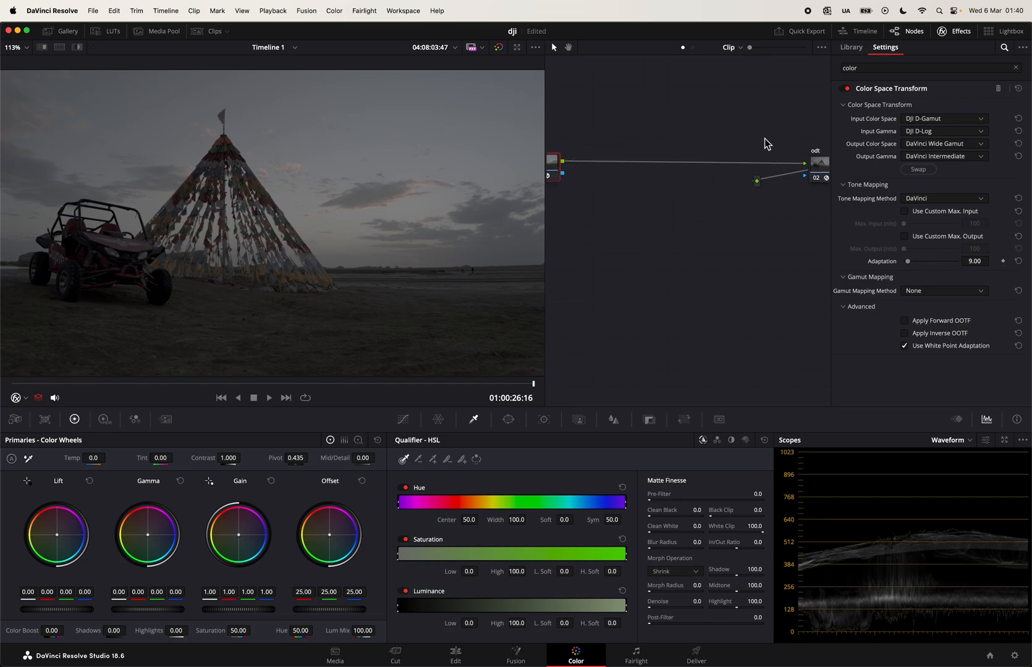
Set the odt node's input color space to DaVinci Wide Gamut and its input gamma to DaVinci Intermediate
{"action": "scroll", "coordinate": [765, 142], "scroll_direction": "right", "scroll_amount": 3}
{"action": "left_click", "coordinate": [729, 156]}
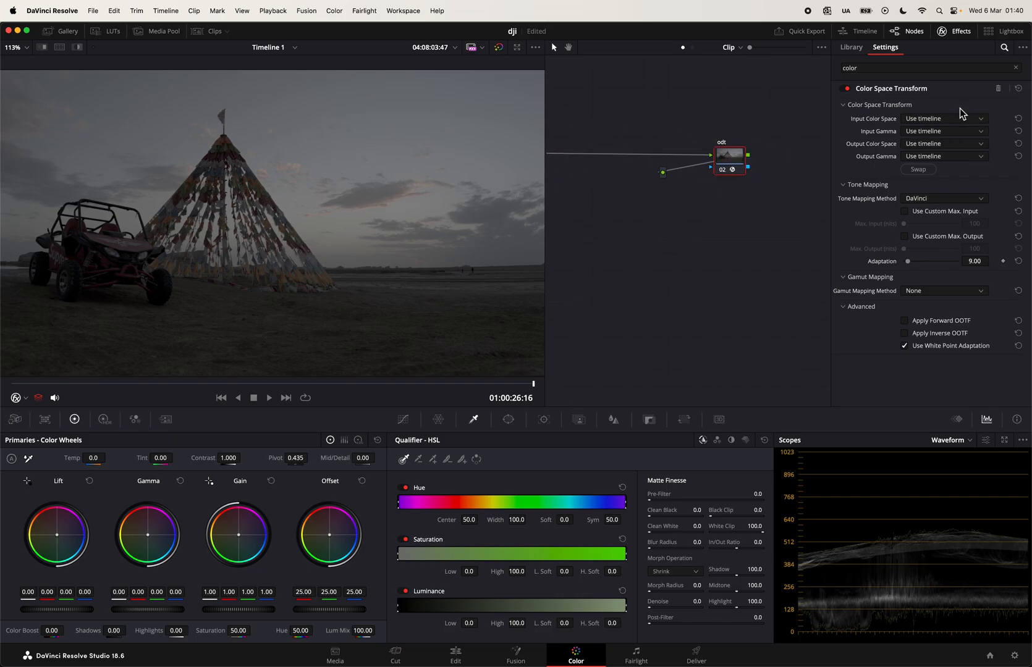
{"action": "left_click", "coordinate": [943, 119]}
{"action": "scroll", "coordinate": [943, 123], "scroll_direction": "down", "scroll_amount": 10}
{"action": "left_click", "coordinate": [942, 122]}
{"action": "left_click", "coordinate": [942, 132]}
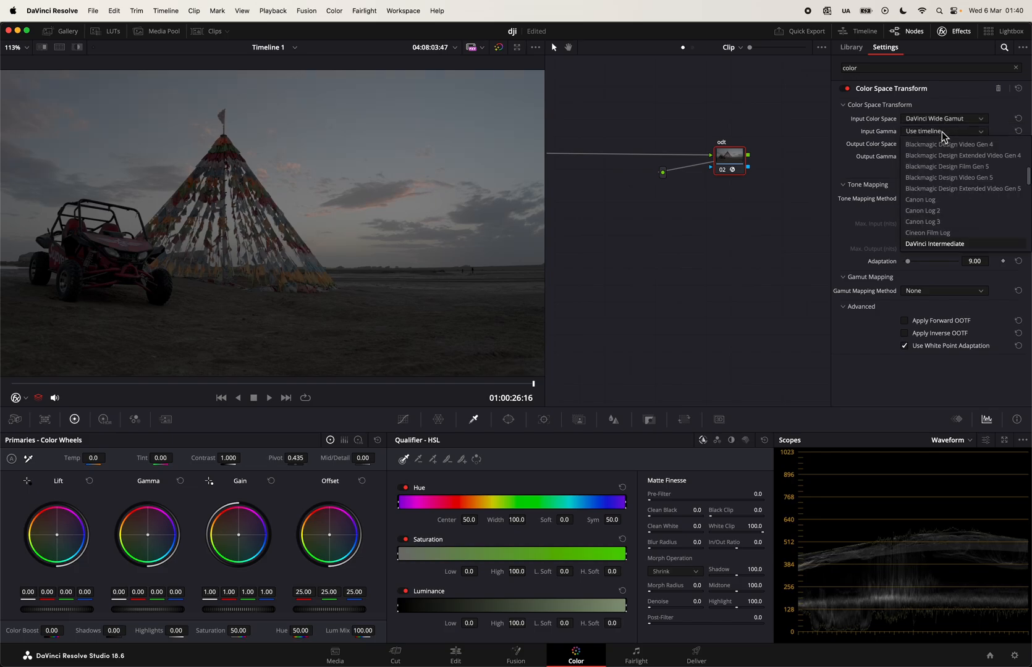
{"action": "scroll", "coordinate": [946, 204], "scroll_direction": "up", "scroll_amount": 1}
{"action": "scroll", "coordinate": [955, 213], "scroll_direction": "down", "scroll_amount": 1}
{"action": "key", "text": "Return"}
Set the odt node's output color space to Rec.709 and output gamma to Gamma 2.4, and compare the image with the transforms bypassed
{"action": "left_click", "coordinate": [937, 145]}
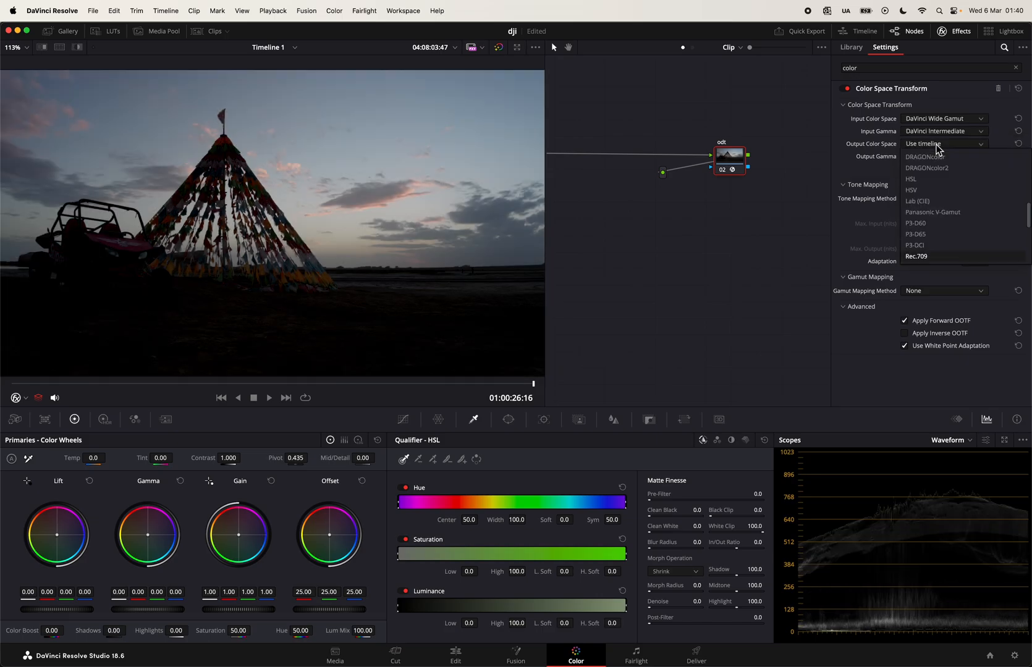
{"action": "key", "text": "Return"}
{"action": "left_click", "coordinate": [923, 156]}
{"action": "key", "text": "Down"}
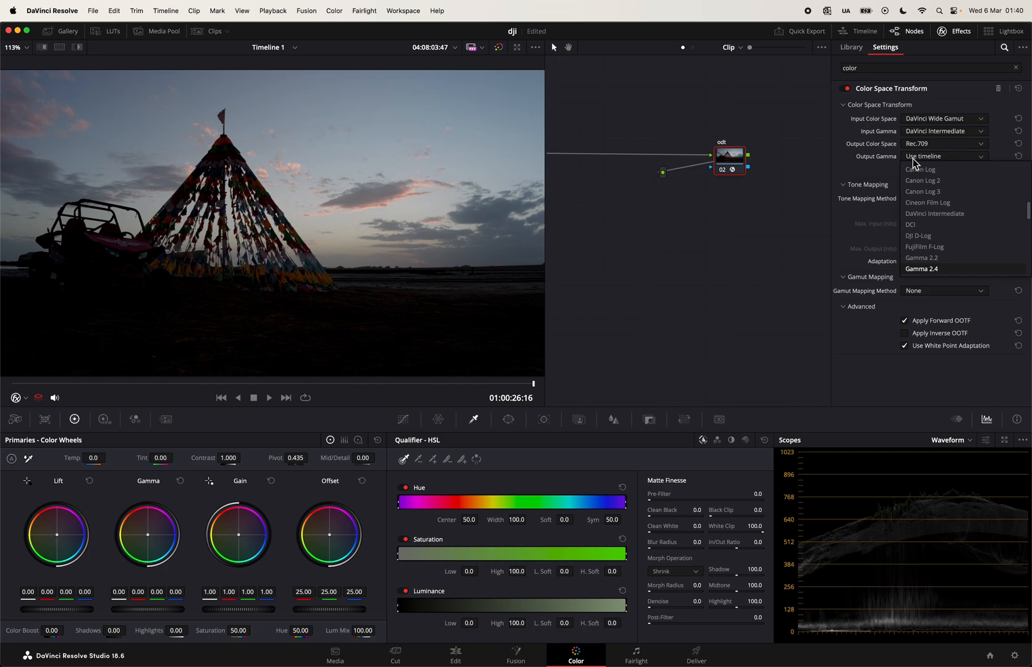
{"action": "key", "text": "Return"}
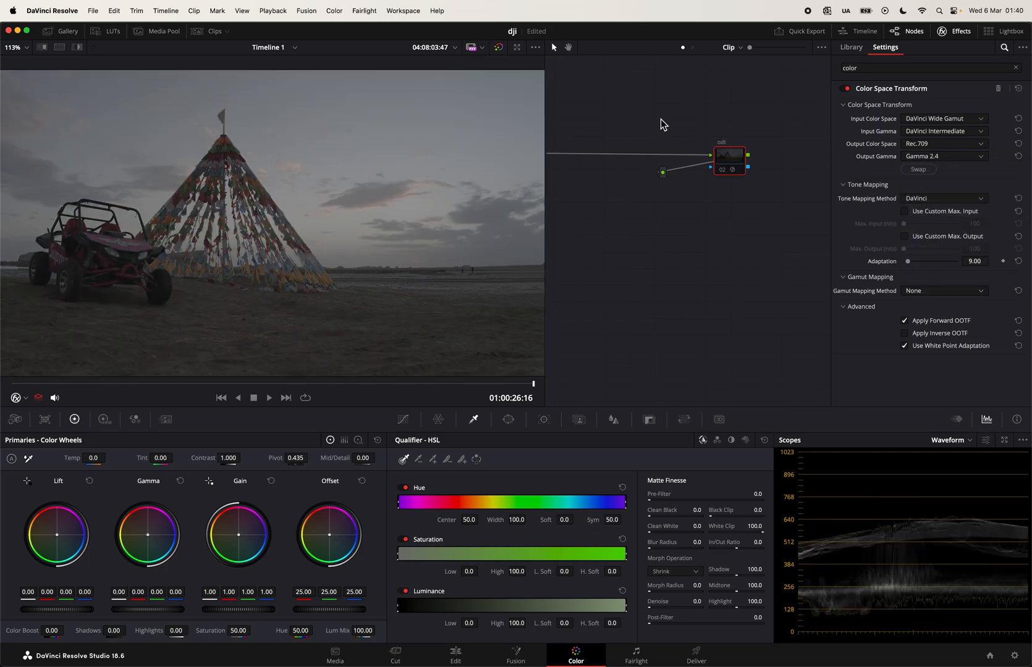
{"action": "key", "text": "super+d"}
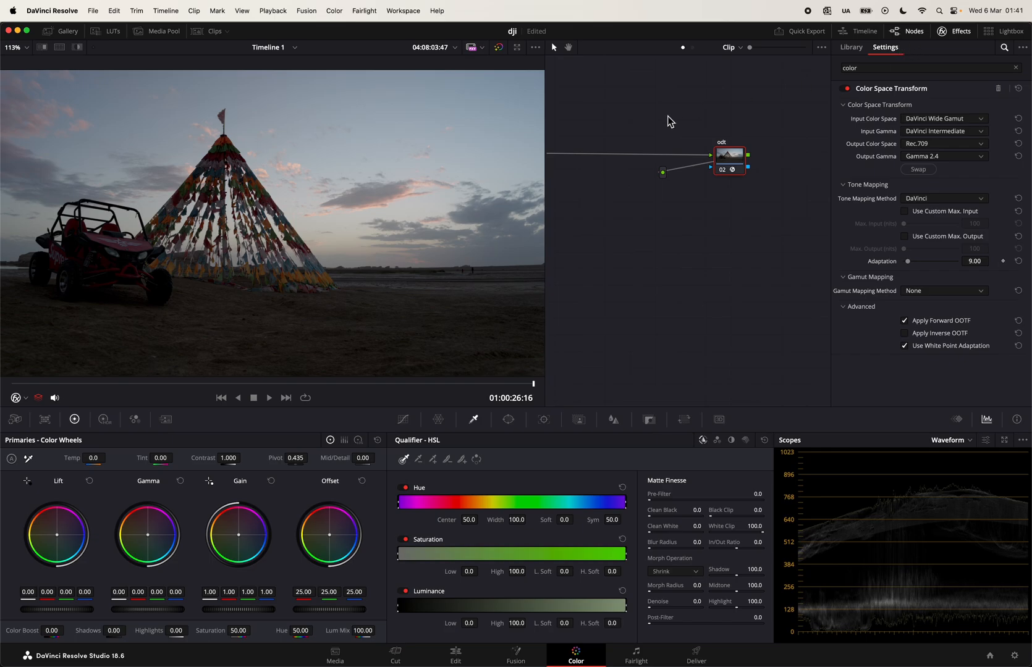
Insert a serial node labelled look between the idt and odt nodes and clean up the node graph layout
{"action": "left_click", "coordinate": [955, 31]}
{"action": "left_click_drag", "start_coordinate": [648, 216], "coordinate": [686, 206]}
{"action": "mouse_move", "coordinate": [923, 220]}
{"action": "left_mouse_down"}
{"action": "mouse_move", "coordinate": [928, 207]}
{"action": "mouse_move", "coordinate": [938, 210]}
{"action": "left_mouse_up"}
{"action": "left_click_drag", "start_coordinate": [676, 181], "coordinate": [903, 281]}
{"action": "left_click", "coordinate": [636, 213]}
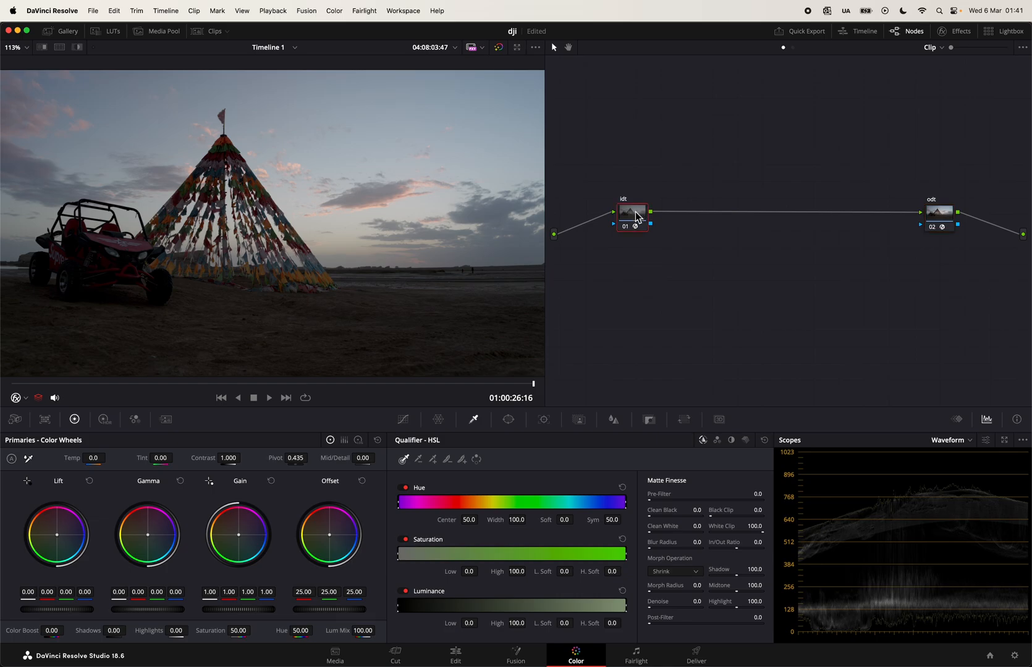
{"action": "key", "text": "alt+s"}
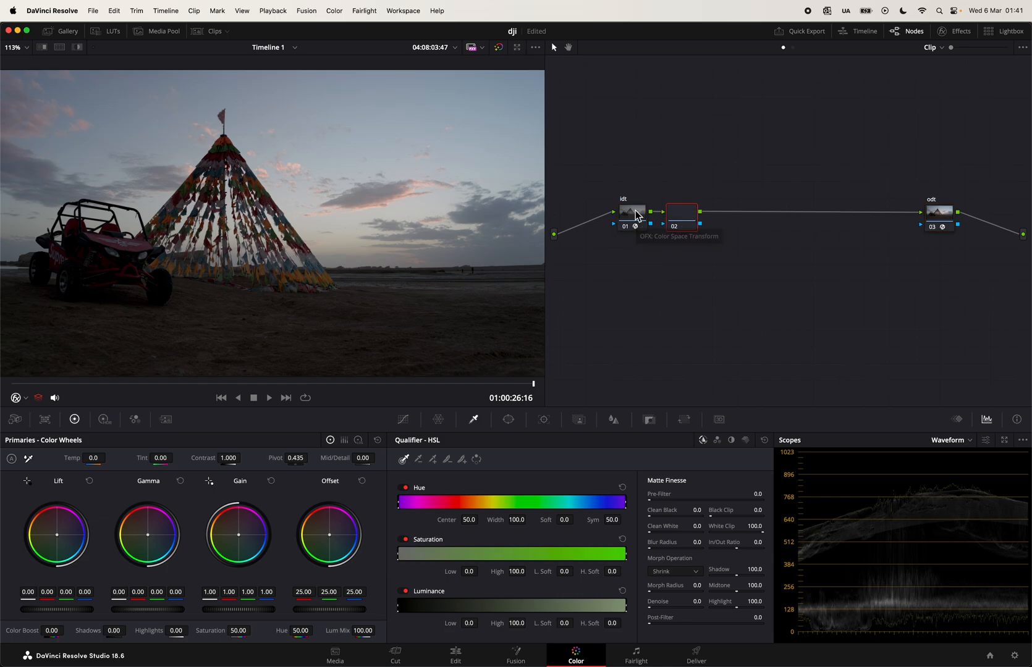
{"action": "left_click_drag", "start_coordinate": [691, 217], "coordinate": [749, 218]}
{"action": "key", "text": "F2"}
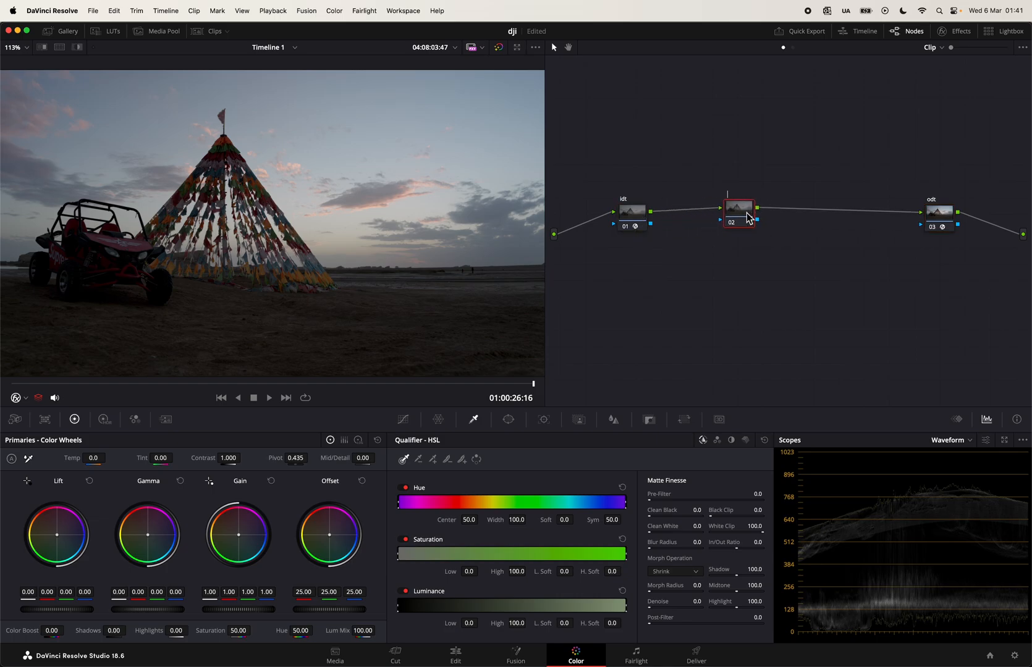
{"action": "type", "text": "look"}
{"action": "key", "text": "Return"}
{"action": "right_click", "coordinate": [740, 132]}
{"action": "left_click", "coordinate": [793, 239]}
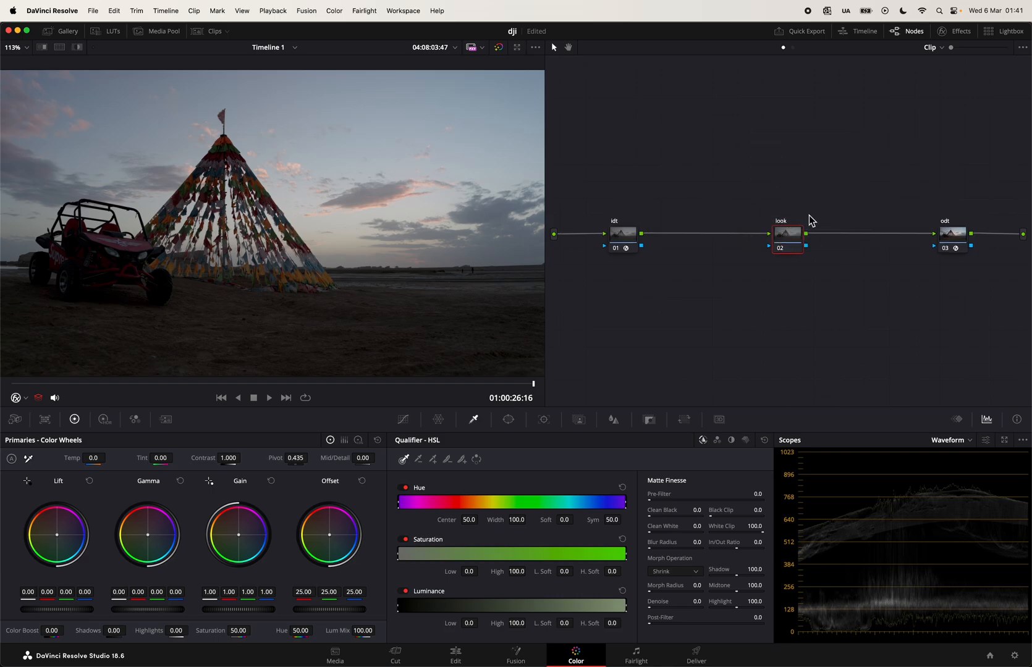
Search the effects for deha, apply Dehancer Pro to the look node and set its input source to DVR WG/Intermediate
{"action": "left_click", "coordinate": [964, 36]}
{"action": "left_click", "coordinate": [941, 66]}
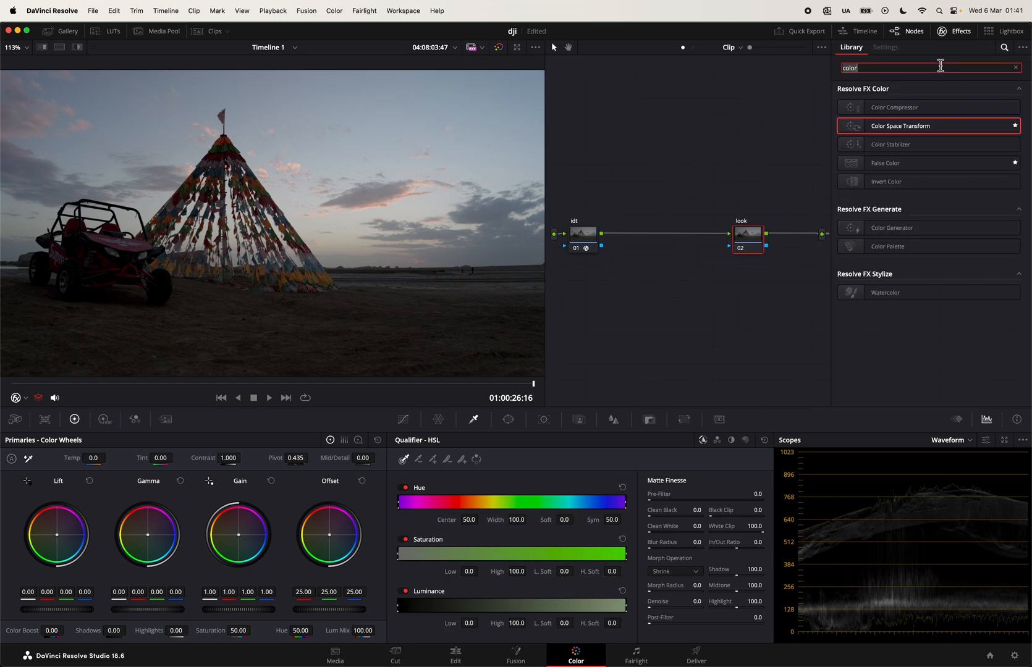
{"action": "type", "text": "deha"}
{"action": "left_click_drag", "start_coordinate": [882, 153], "coordinate": [747, 244]}
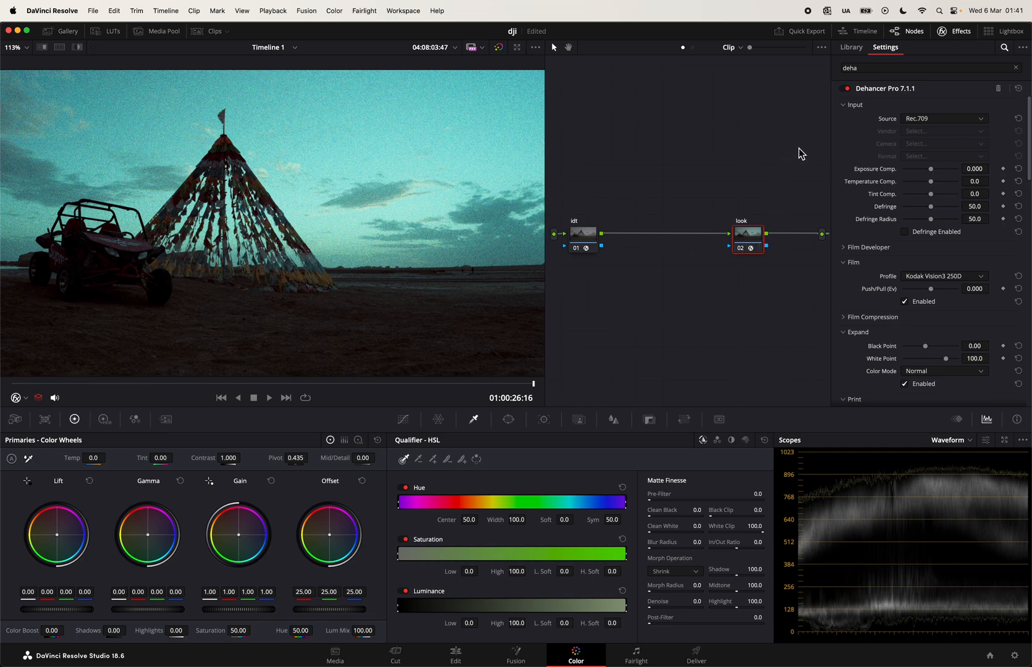
{"action": "left_click", "coordinate": [927, 117]}
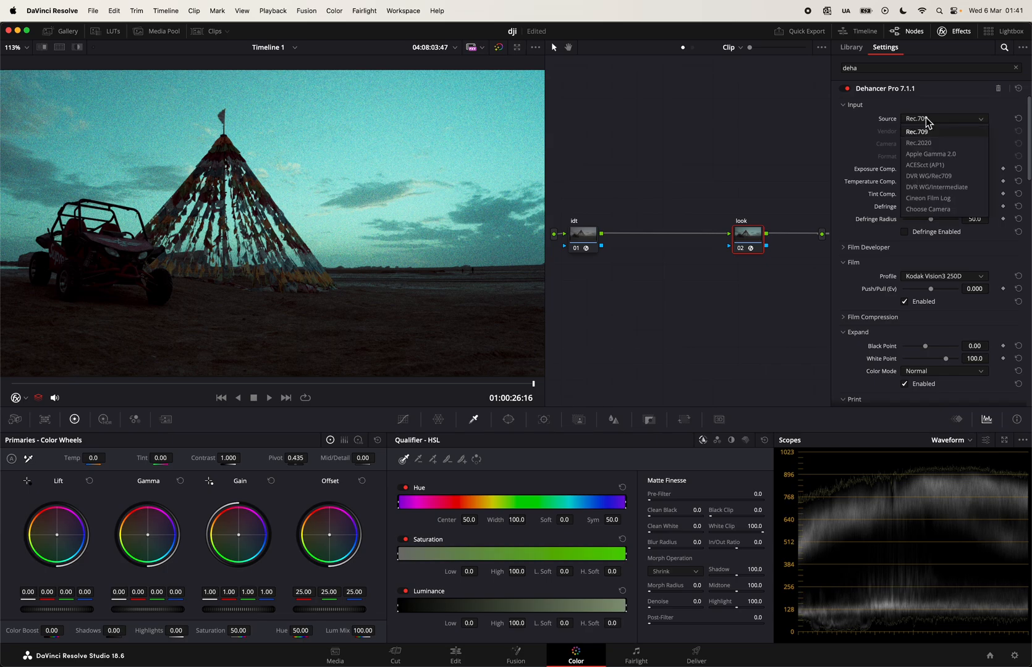
{"action": "left_click", "coordinate": [928, 188]}
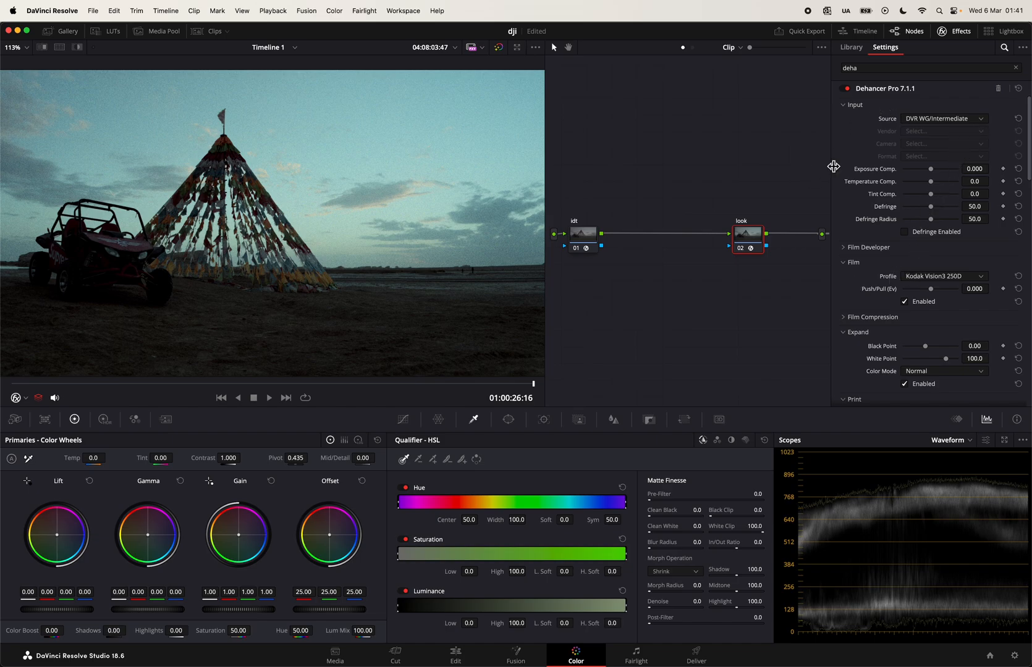
Change Dehancer's film profile on the look node to Fujichrome Velvia 100
{"action": "left_click", "coordinate": [918, 275]}
{"action": "left_click", "coordinate": [899, 275]}
{"action": "left_click", "coordinate": [955, 276]}
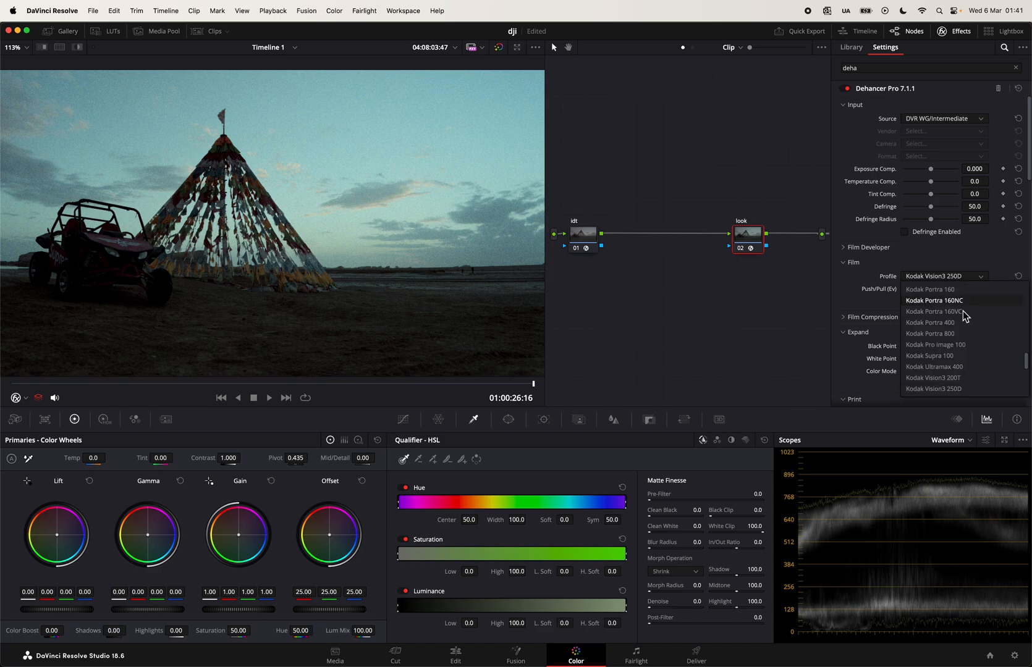
{"action": "scroll", "coordinate": [967, 345], "scroll_direction": "up", "scroll_amount": 5}
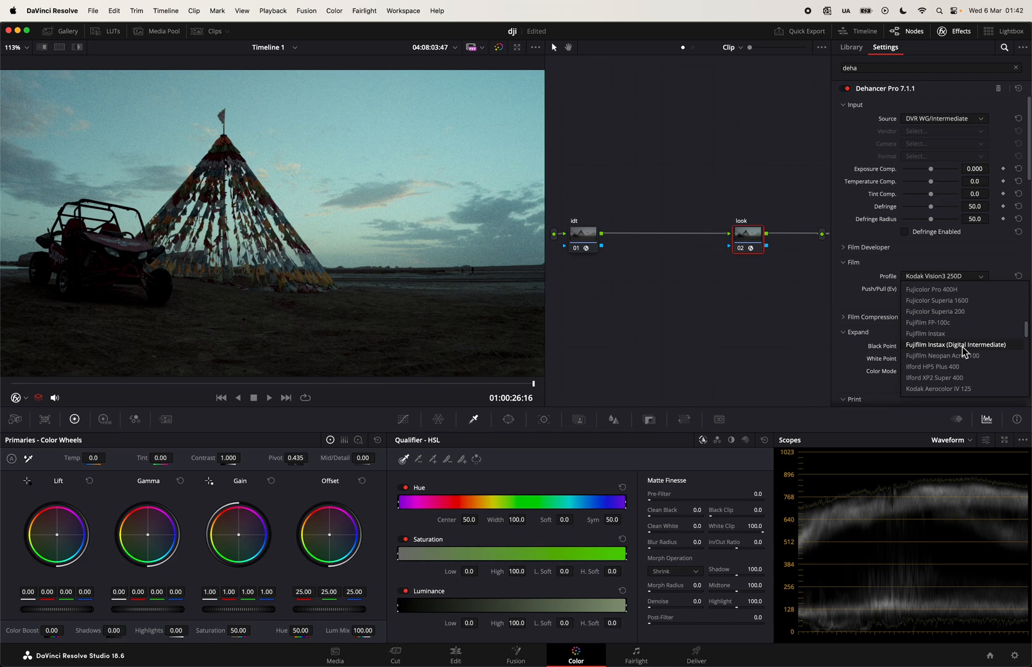
{"action": "scroll", "coordinate": [985, 364], "scroll_direction": "up", "scroll_amount": 5}
{"action": "scroll", "coordinate": [984, 369], "scroll_direction": "up", "scroll_amount": 5}
{"action": "scroll", "coordinate": [984, 370], "scroll_direction": "down", "scroll_amount": 6}
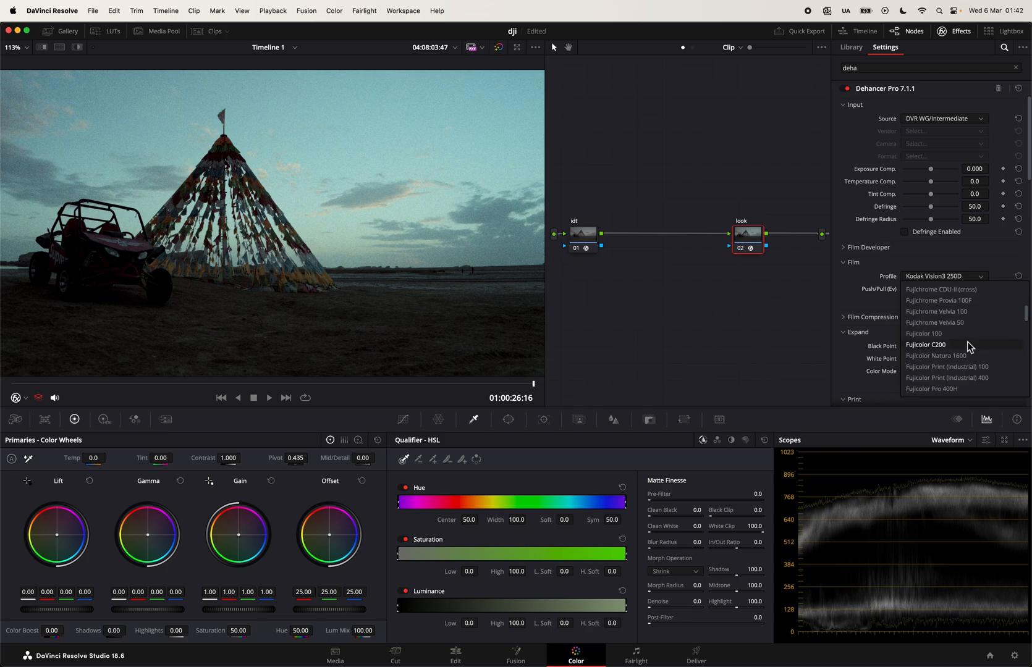
{"action": "left_click", "coordinate": [965, 312]}
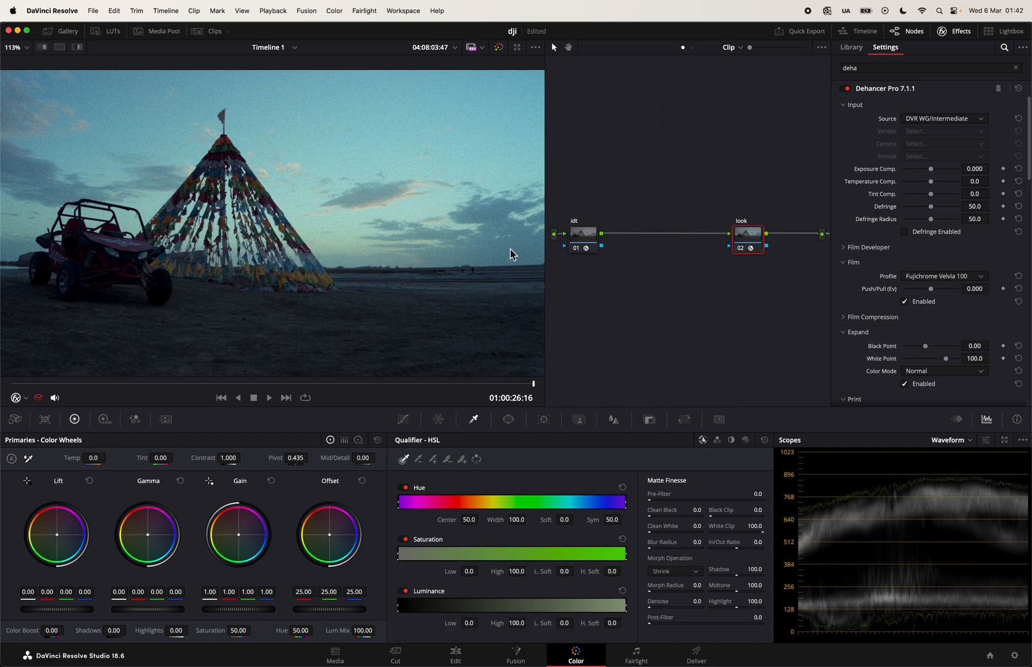
Open Dehancer's Film Developer settings, try a Contrast Boost of -21.1 and reset it to default
{"action": "left_click", "coordinate": [845, 250]}
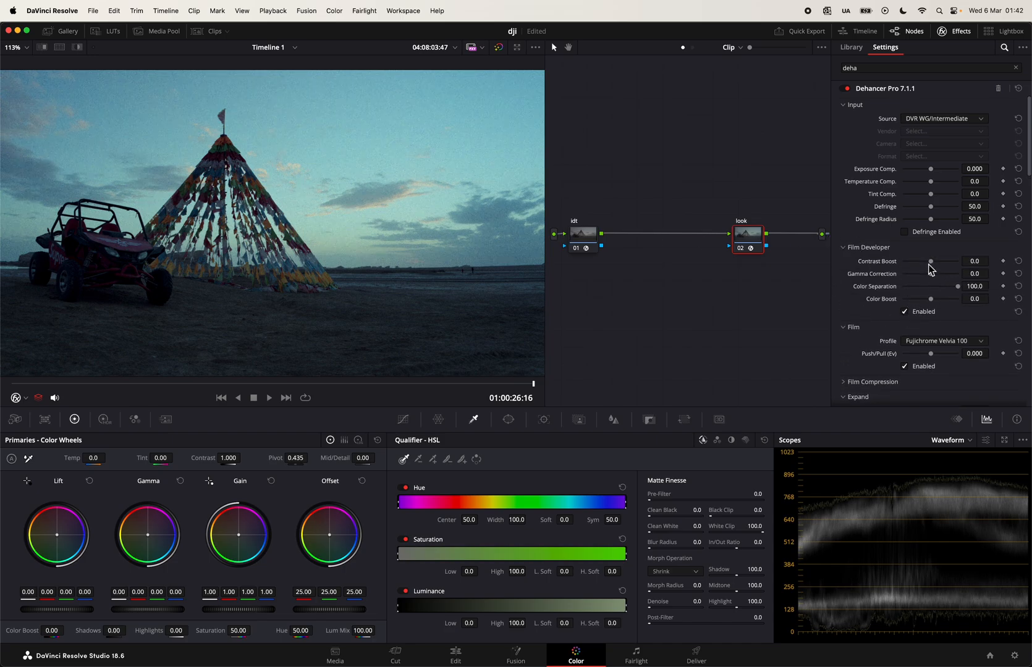
{"action": "left_click_drag", "start_coordinate": [929, 265], "coordinate": [925, 266]}
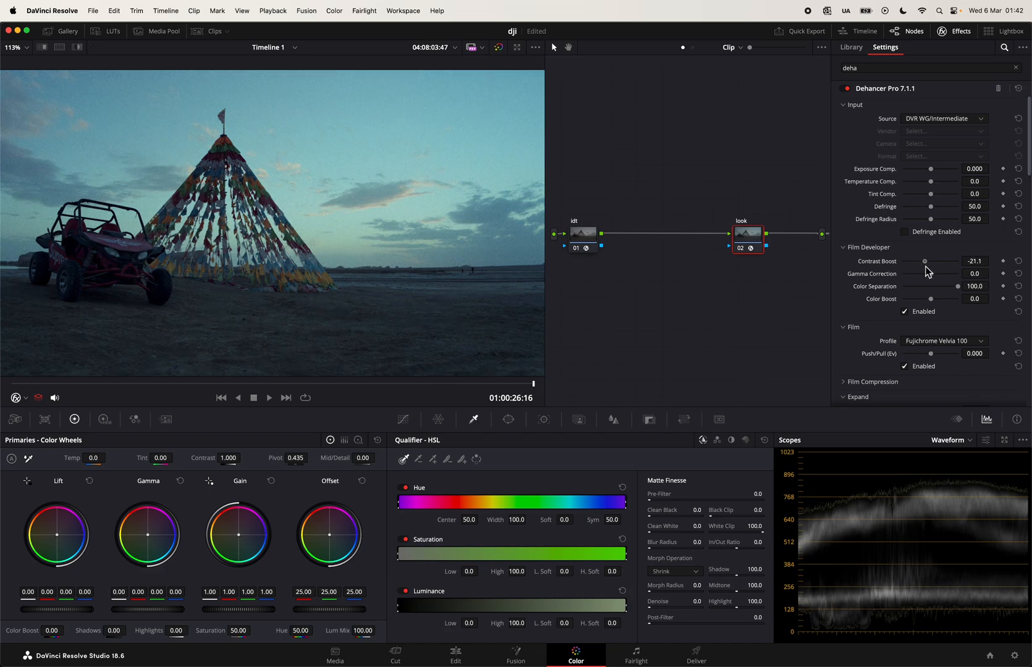
{"action": "left_click", "coordinate": [1016, 262]}
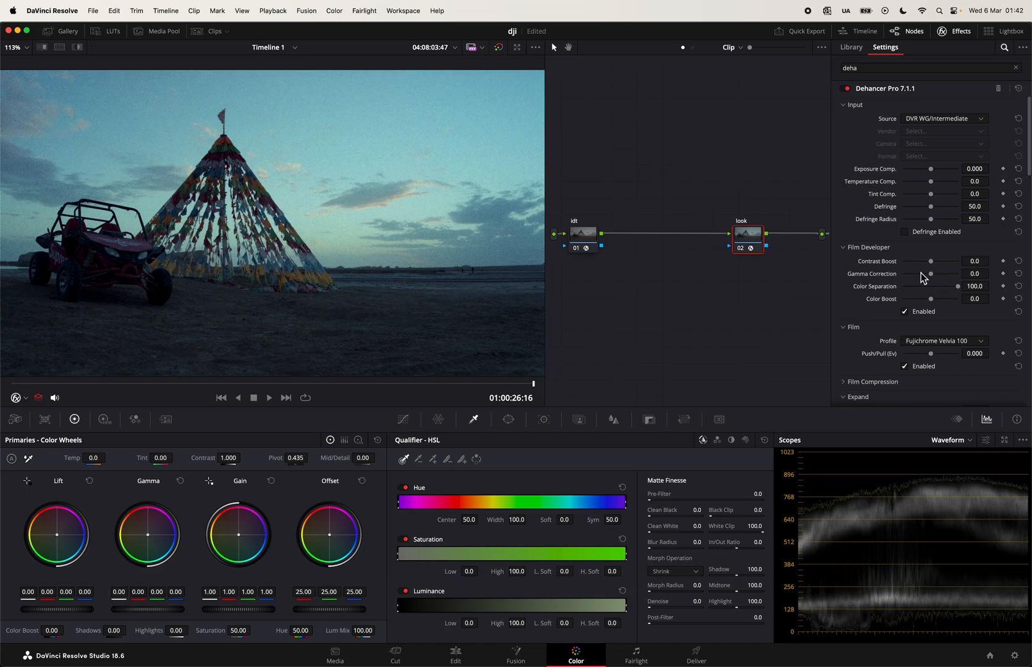
Expand Dehancer's Film Compression settings and enable the effect, toggling it off and on to compare
{"action": "scroll", "coordinate": [906, 283], "scroll_direction": "down", "scroll_amount": 3}
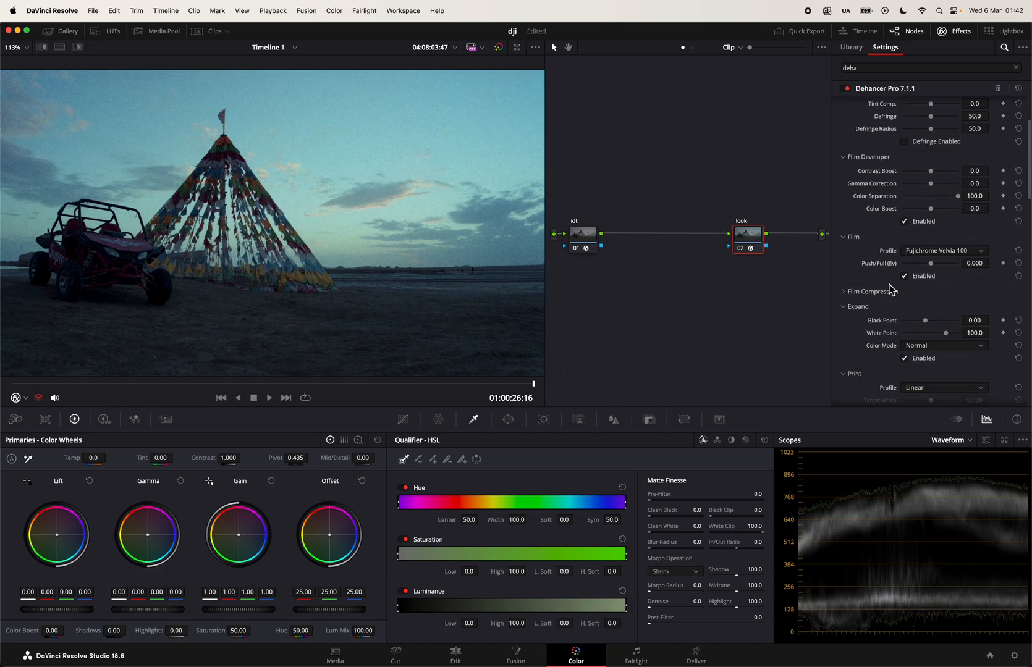
{"action": "left_click", "coordinate": [853, 293]}
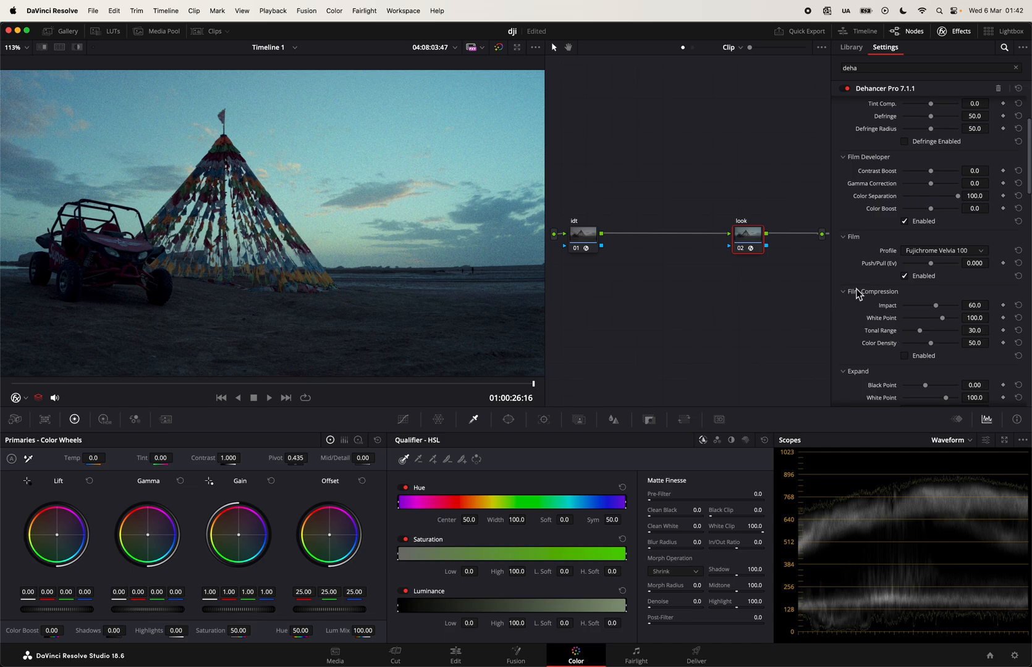
{"action": "left_click", "coordinate": [905, 355]}
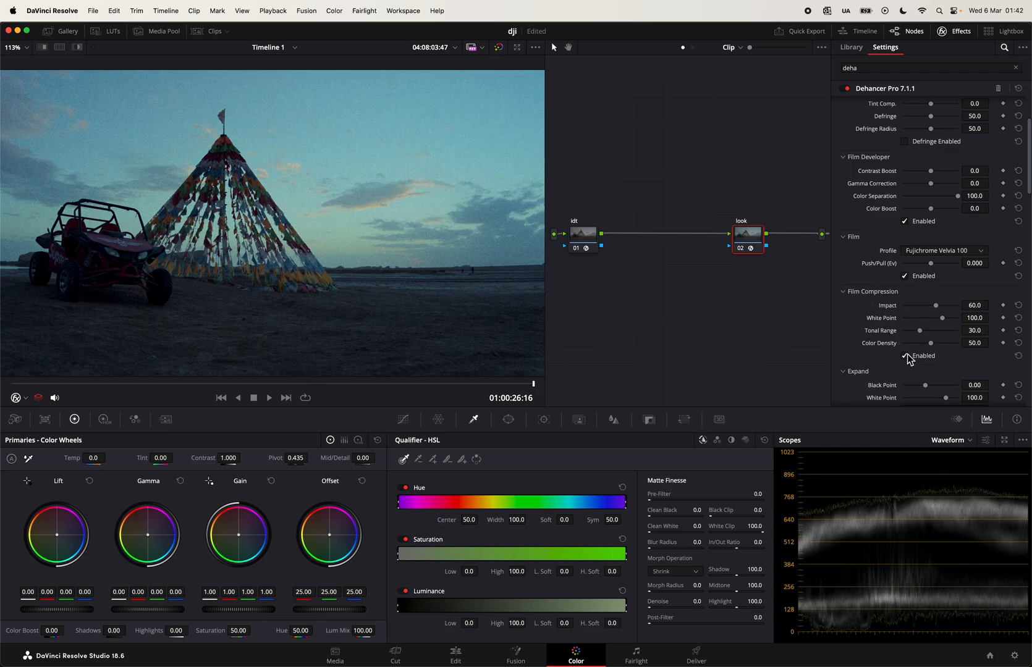
{"action": "left_click", "coordinate": [905, 356]}
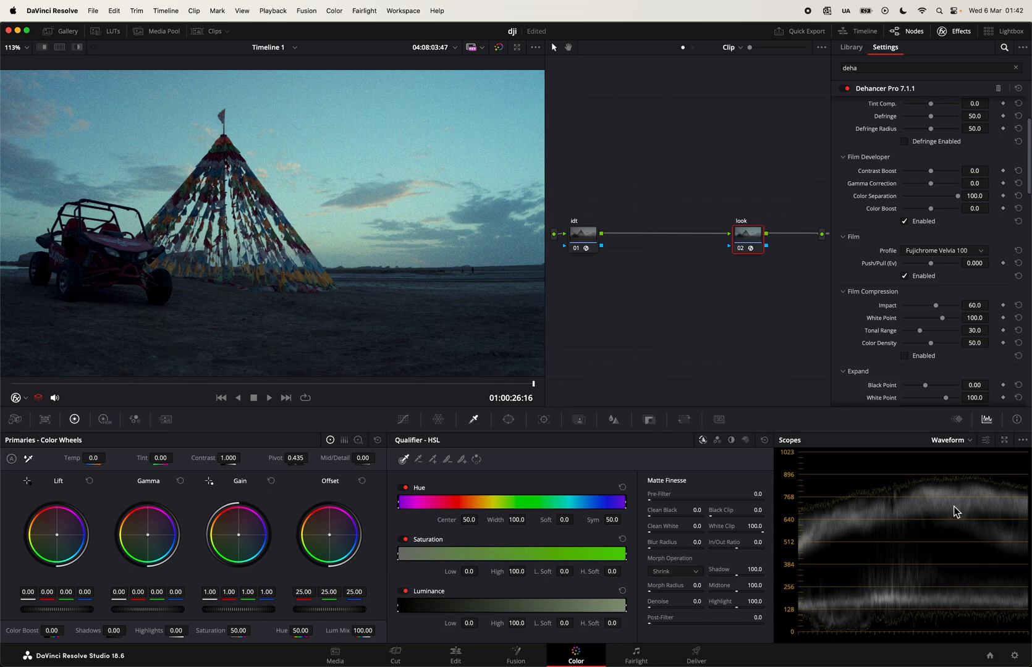
{"action": "left_click", "coordinate": [905, 356]}
Try an Expand Black Point of -20.00 and White Point of 120.0, and reset both to default
{"action": "scroll", "coordinate": [890, 363], "scroll_direction": "down", "scroll_amount": 3}
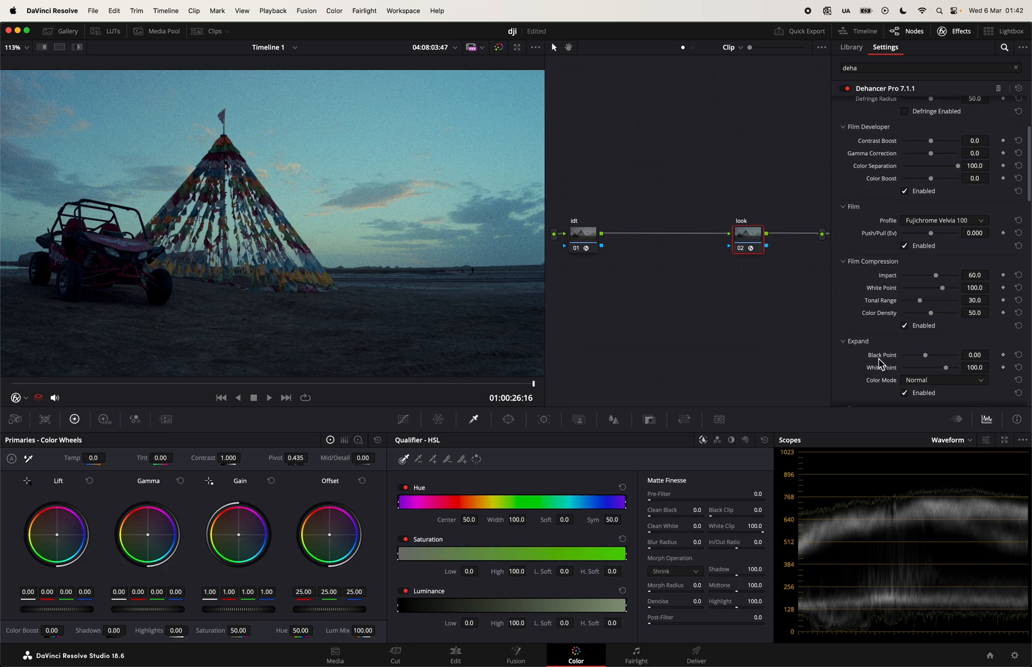
{"action": "scroll", "coordinate": [883, 300], "scroll_direction": "down", "scroll_amount": 1}
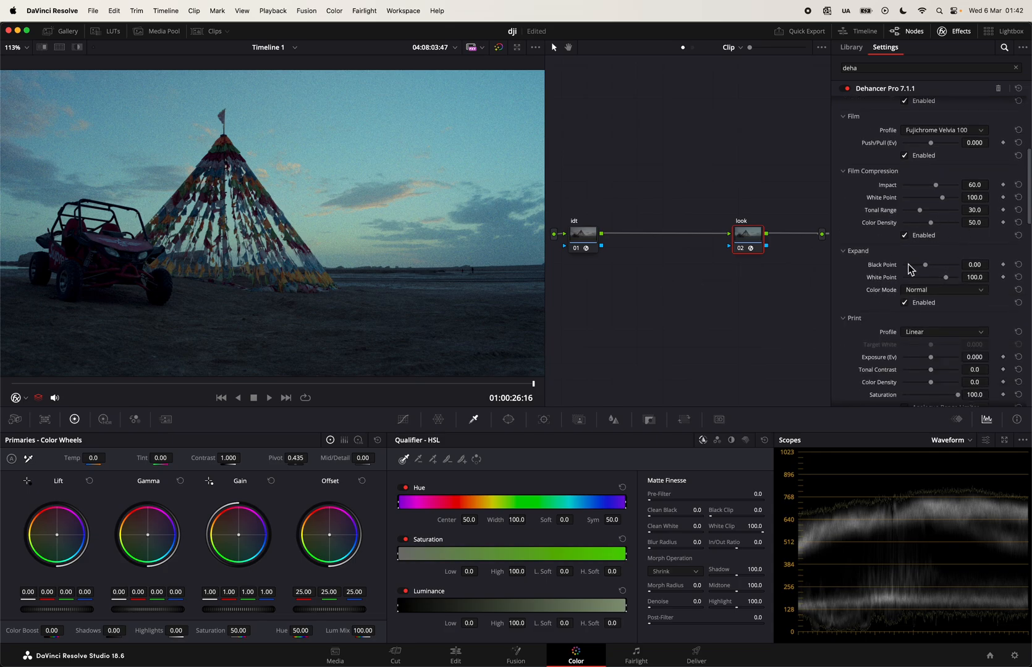
{"action": "left_click_drag", "start_coordinate": [925, 265], "coordinate": [923, 267]}
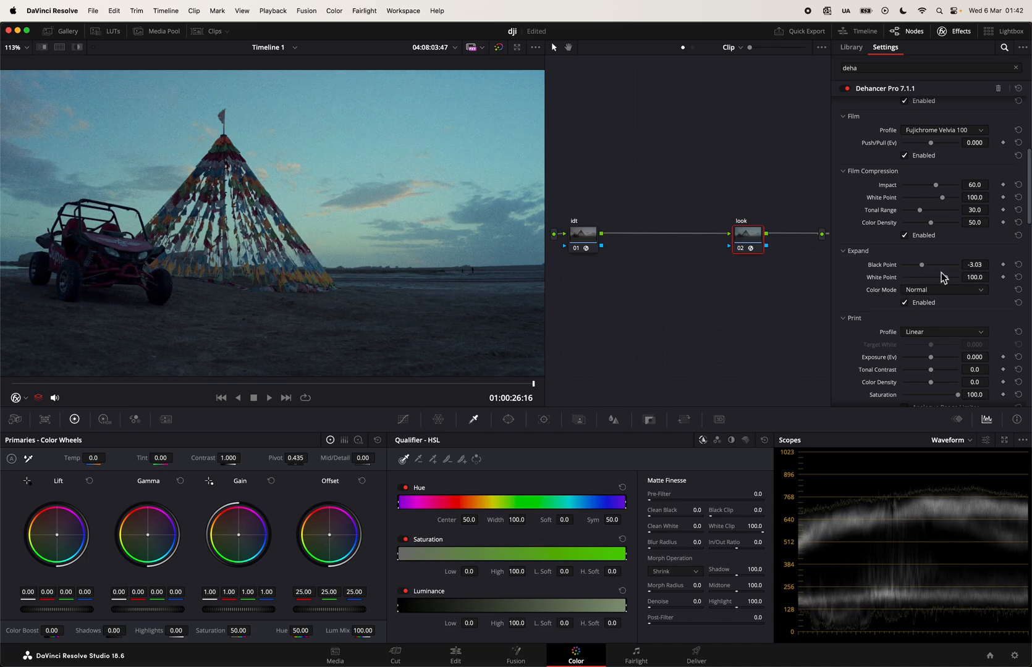
{"action": "left_click_drag", "start_coordinate": [922, 266], "coordinate": [957, 277]}
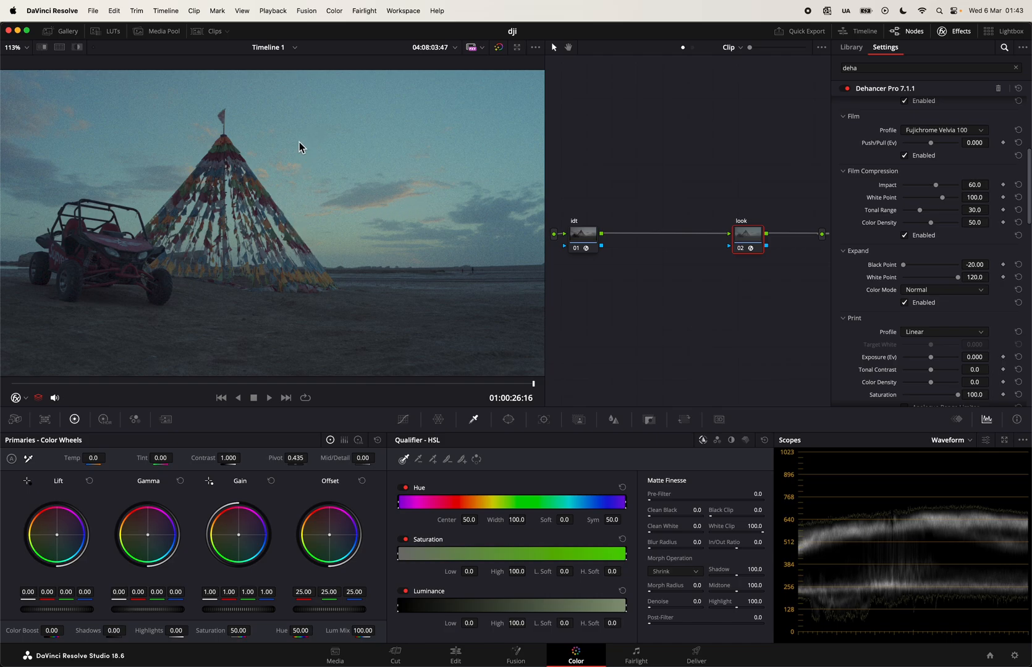
{"action": "left_click", "coordinate": [1019, 264]}
{"action": "left_click", "coordinate": [1018, 277]}
Set the Expand Black Point to -5.78, try a White Point of 96.1 and reset the White Point to default
{"action": "left_click_drag", "start_coordinate": [928, 267], "coordinate": [920, 268]}
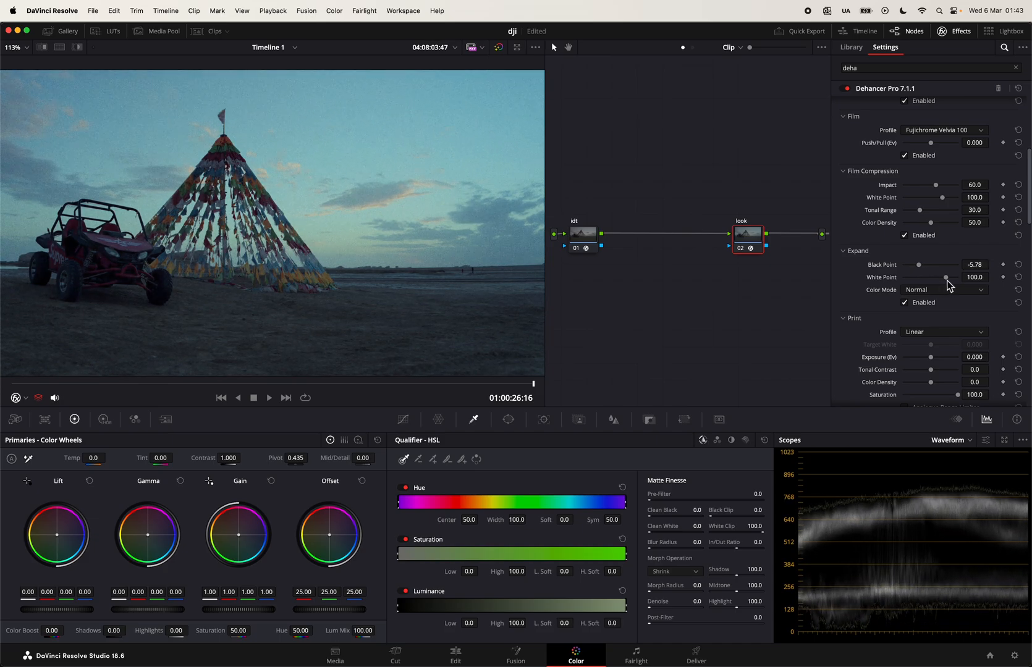
{"action": "left_click_drag", "start_coordinate": [946, 278], "coordinate": [943, 278]}
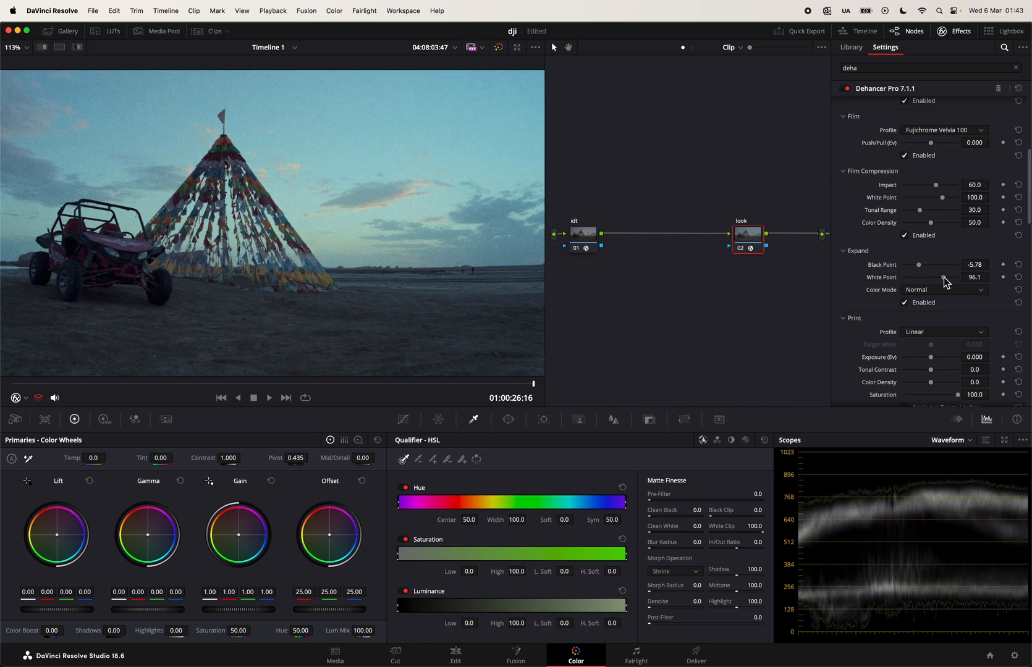
{"action": "left_click", "coordinate": [1018, 277]}
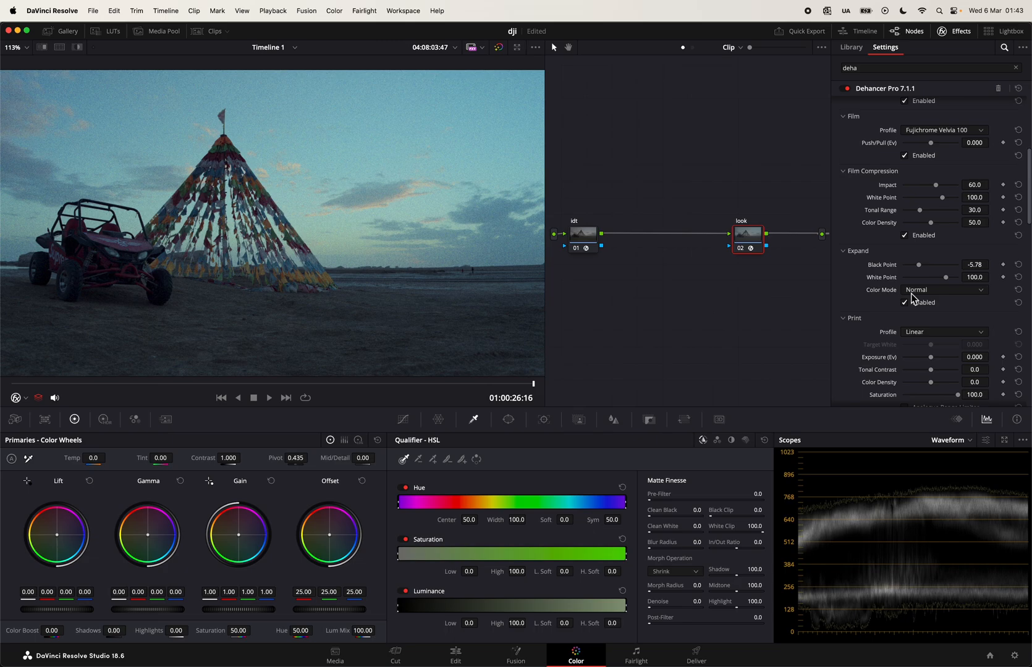
Change Dehancer's Print profile to Fujifilm 3513 Print film
{"action": "scroll", "coordinate": [858, 294], "scroll_direction": "down", "scroll_amount": 2}
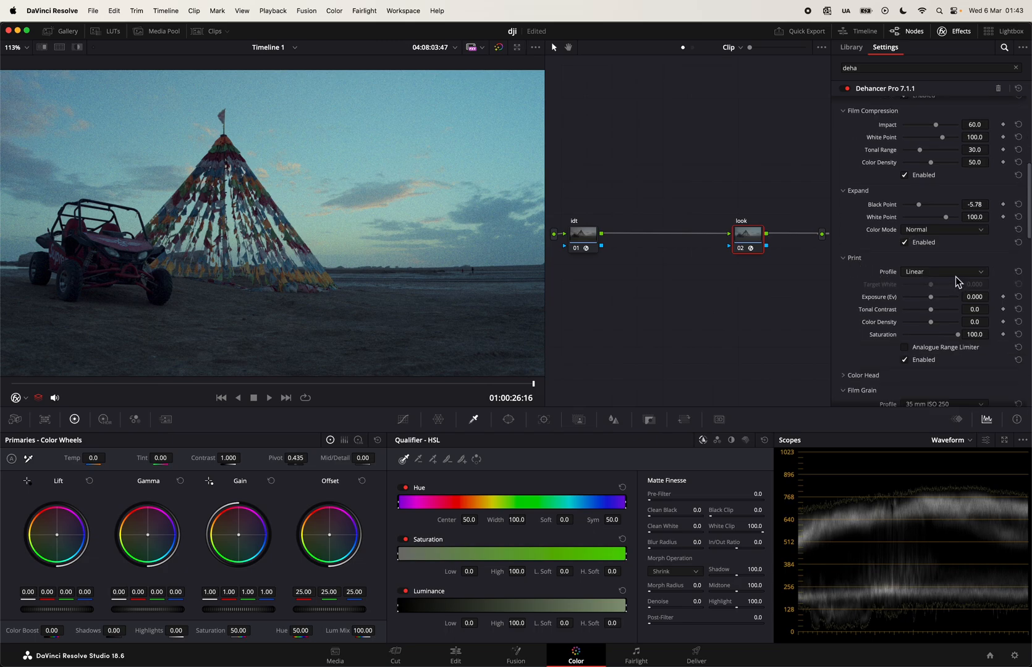
{"action": "left_click", "coordinate": [933, 273]}
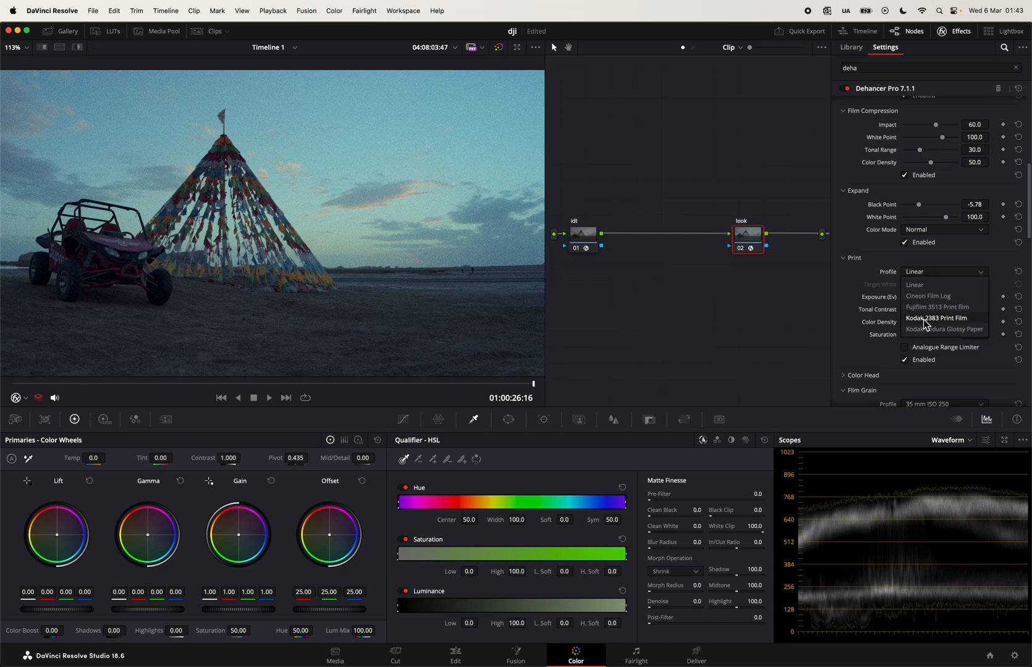
{"action": "left_click", "coordinate": [949, 309]}
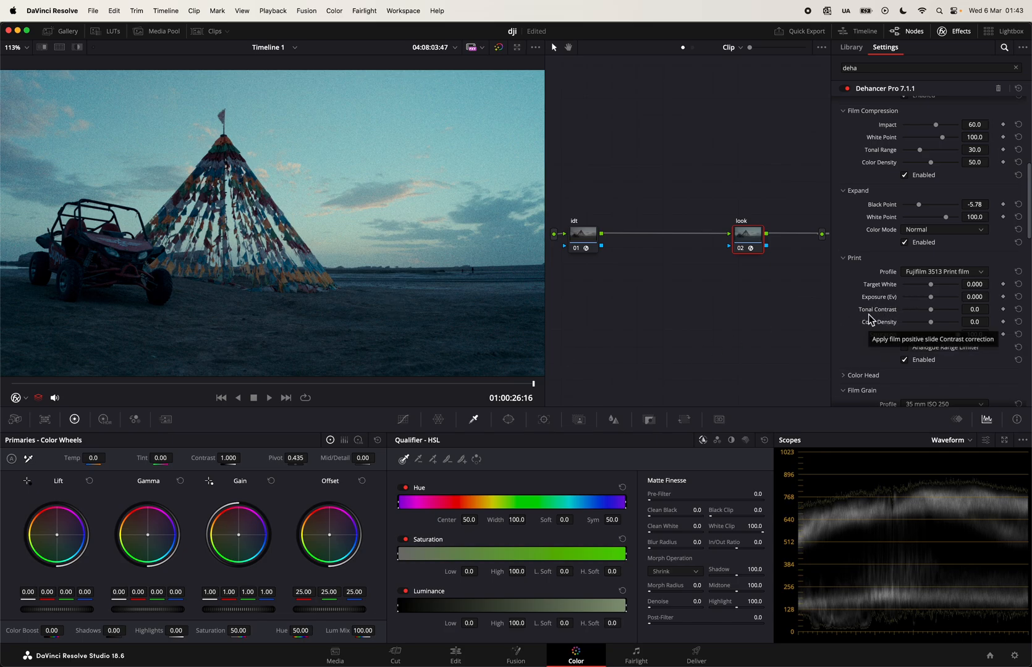
Set the Film Grain profile to 35 mm ISO 50 with an Amount of 10.1 and check the image full screen
{"action": "scroll", "coordinate": [855, 349], "scroll_direction": "down", "scroll_amount": 3}
{"action": "left_click", "coordinate": [931, 314]}
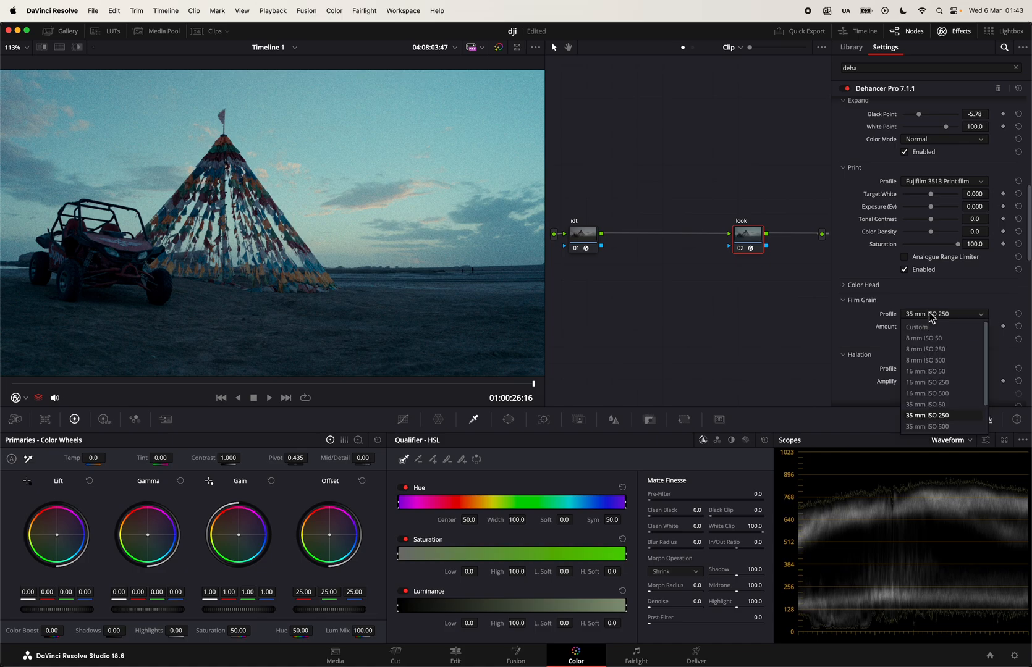
{"action": "left_click", "coordinate": [955, 404]}
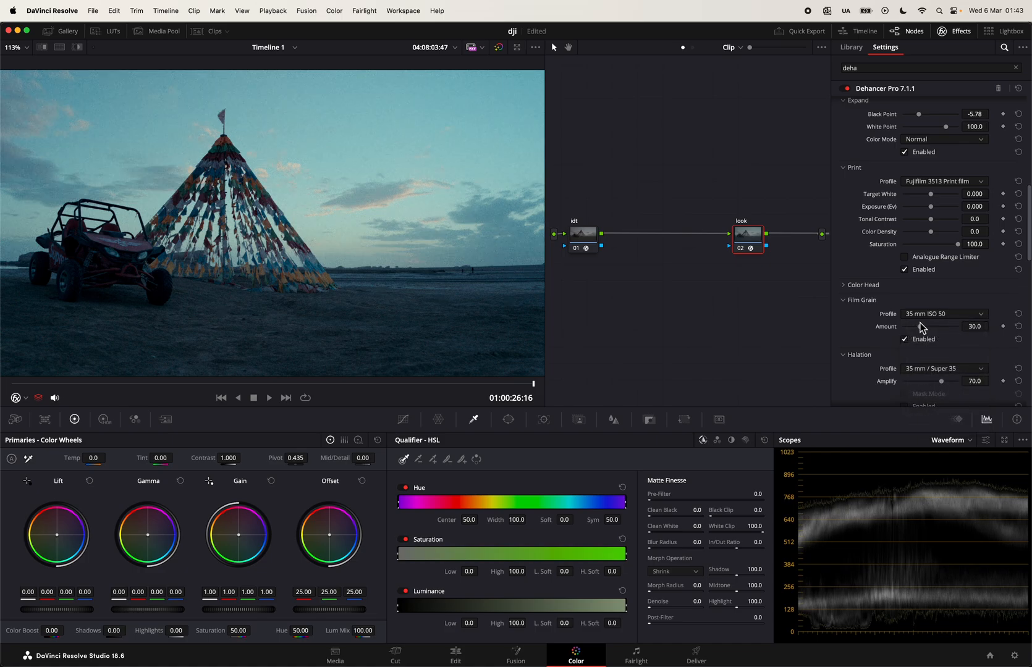
{"action": "left_click_drag", "start_coordinate": [920, 326], "coordinate": [911, 331]}
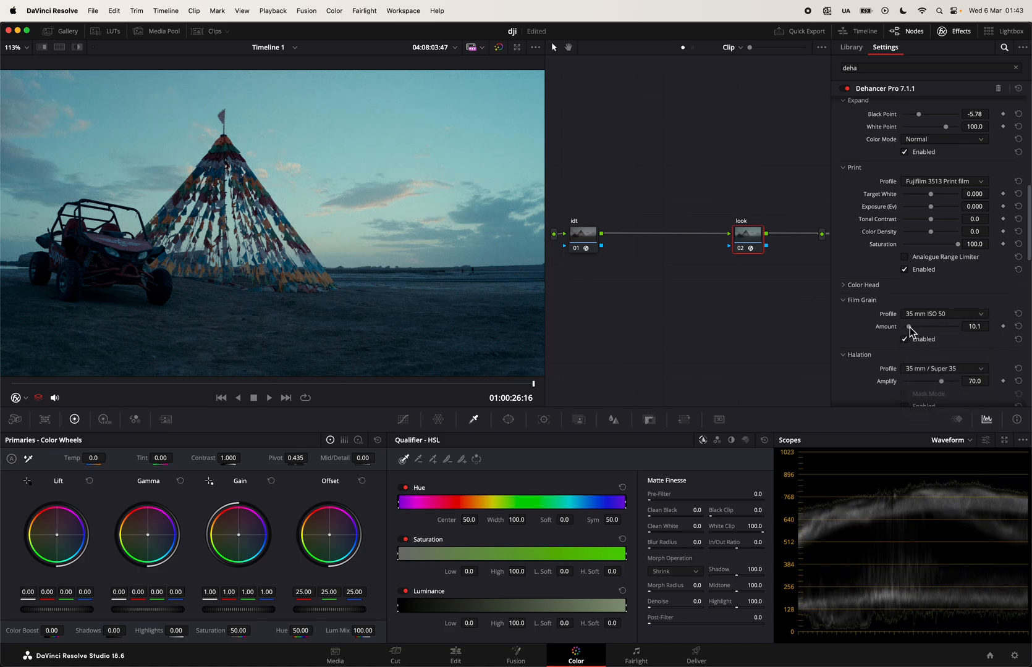
{"action": "key", "text": "super+f"}
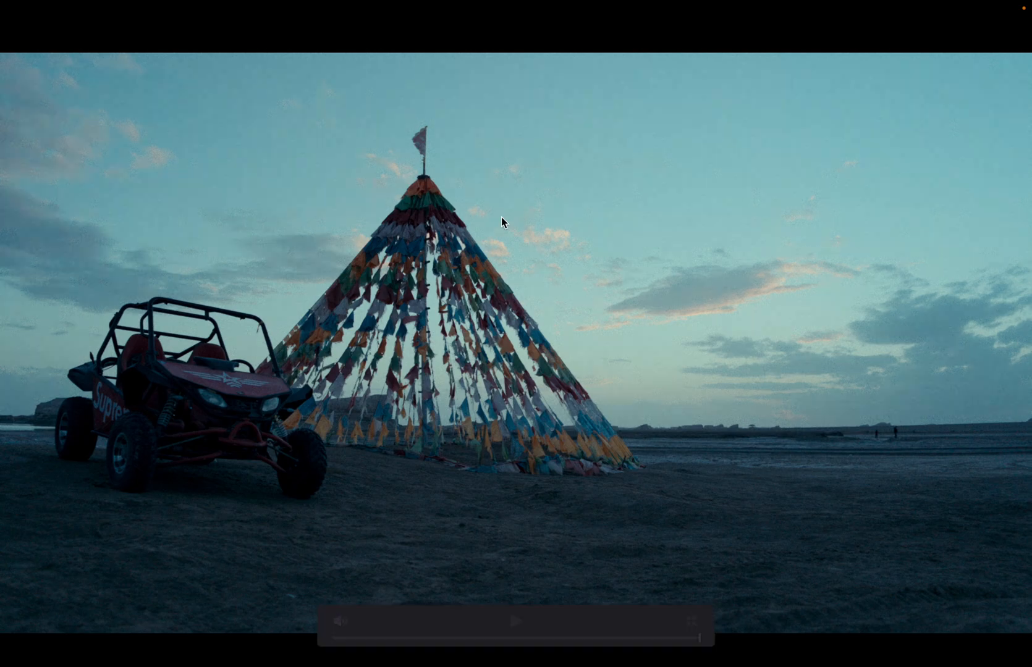
{"action": "key", "text": "Escape"}
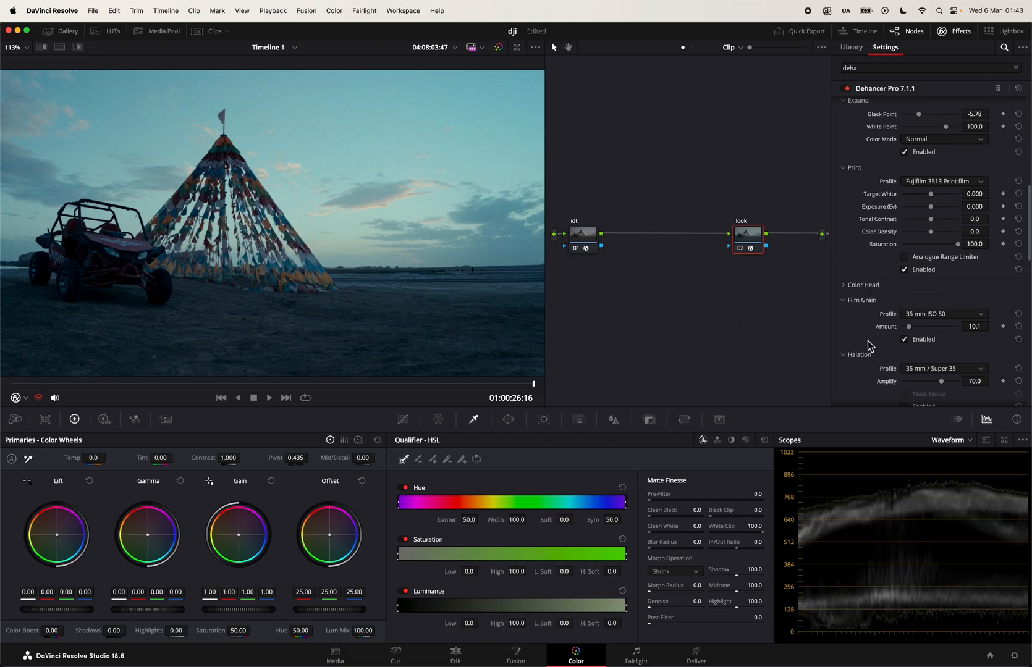
Set the Print Target White to -2.000 and Exposure to 0.249, and compare the image with Print off and on
{"action": "scroll", "coordinate": [871, 290], "scroll_direction": "down", "scroll_amount": 2}
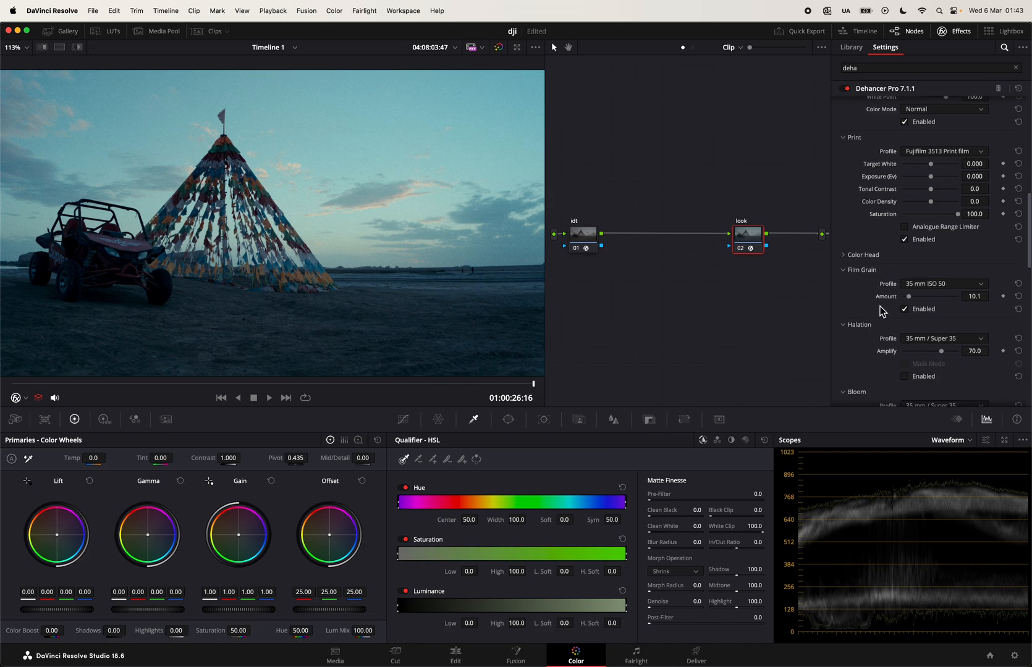
{"action": "scroll", "coordinate": [881, 353], "scroll_direction": "down", "scroll_amount": 3}
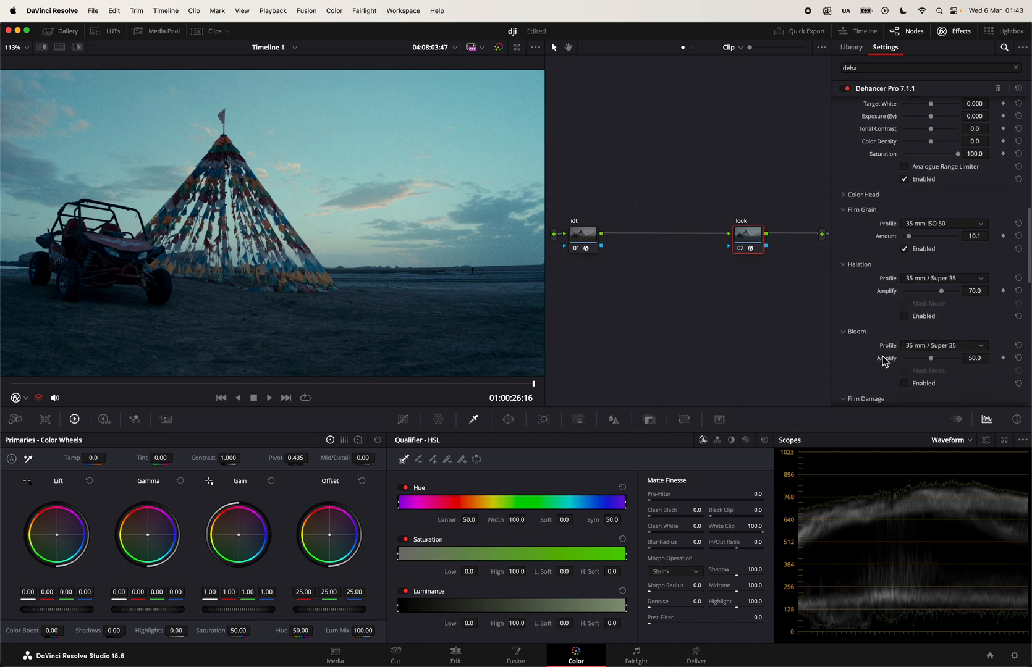
{"action": "scroll", "coordinate": [880, 334], "scroll_direction": "up", "scroll_amount": 10}
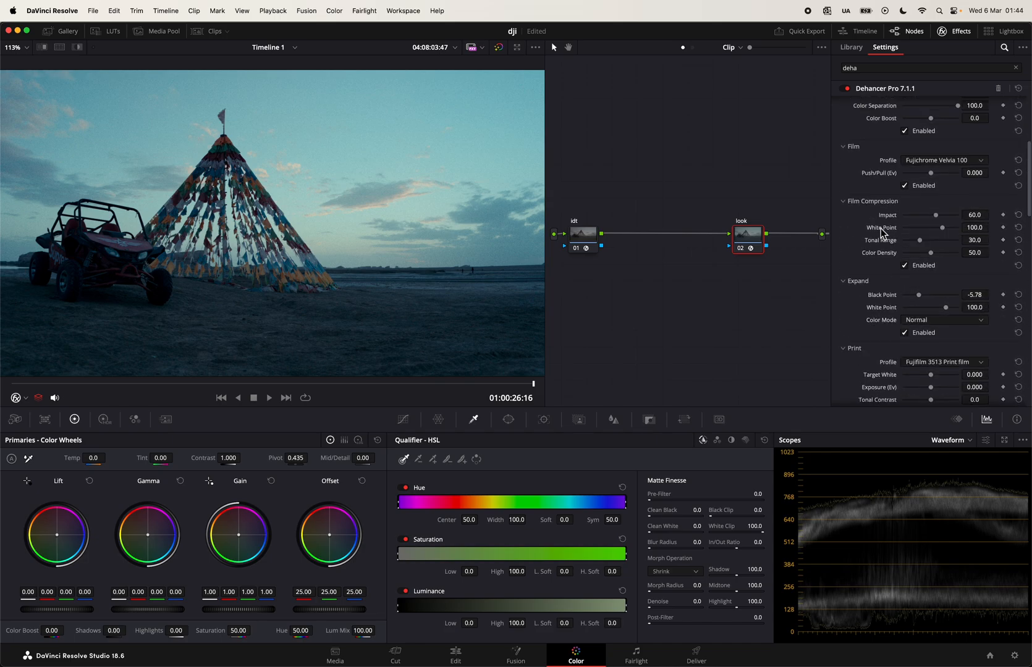
{"action": "scroll", "coordinate": [879, 231], "scroll_direction": "up", "scroll_amount": 4}
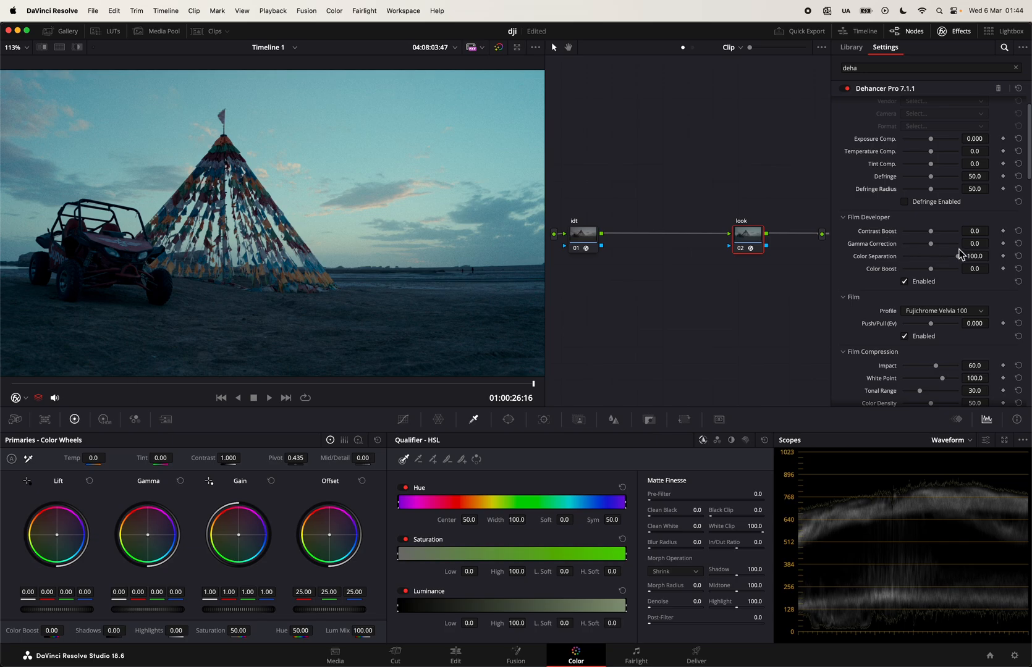
{"action": "scroll", "coordinate": [916, 252], "scroll_direction": "down", "scroll_amount": 8}
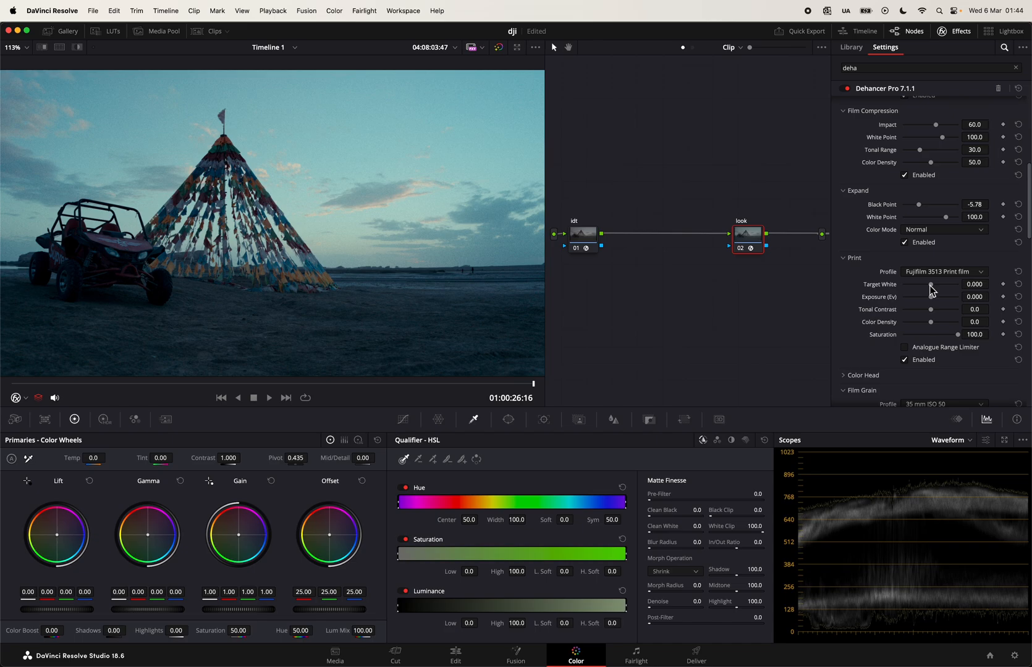
{"action": "left_click_drag", "start_coordinate": [932, 288], "coordinate": [961, 288]}
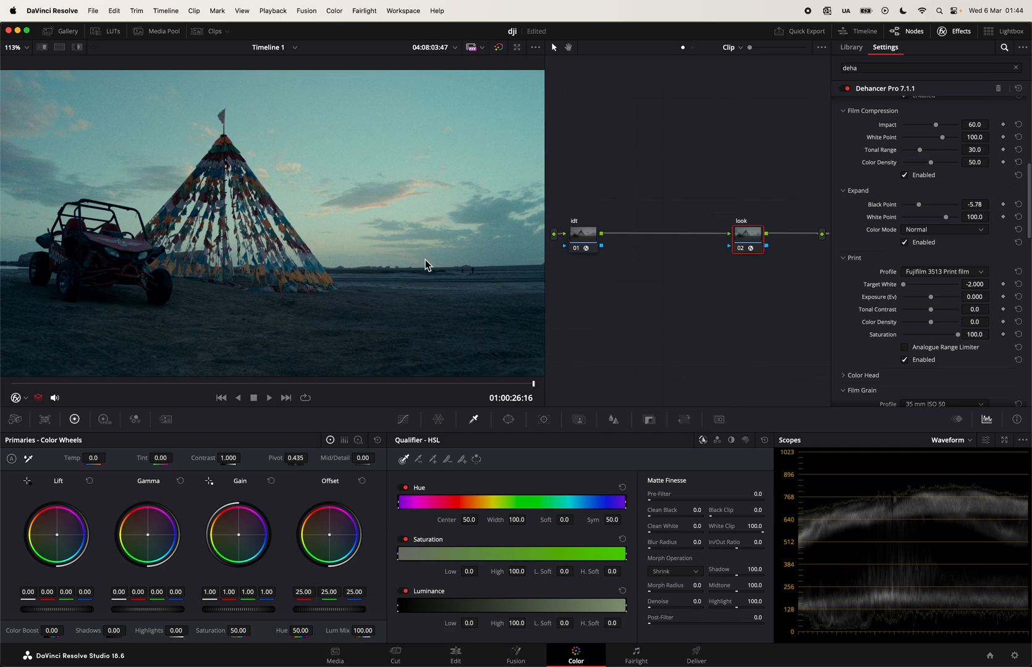
{"action": "left_click_drag", "start_coordinate": [930, 300], "coordinate": [933, 300]}
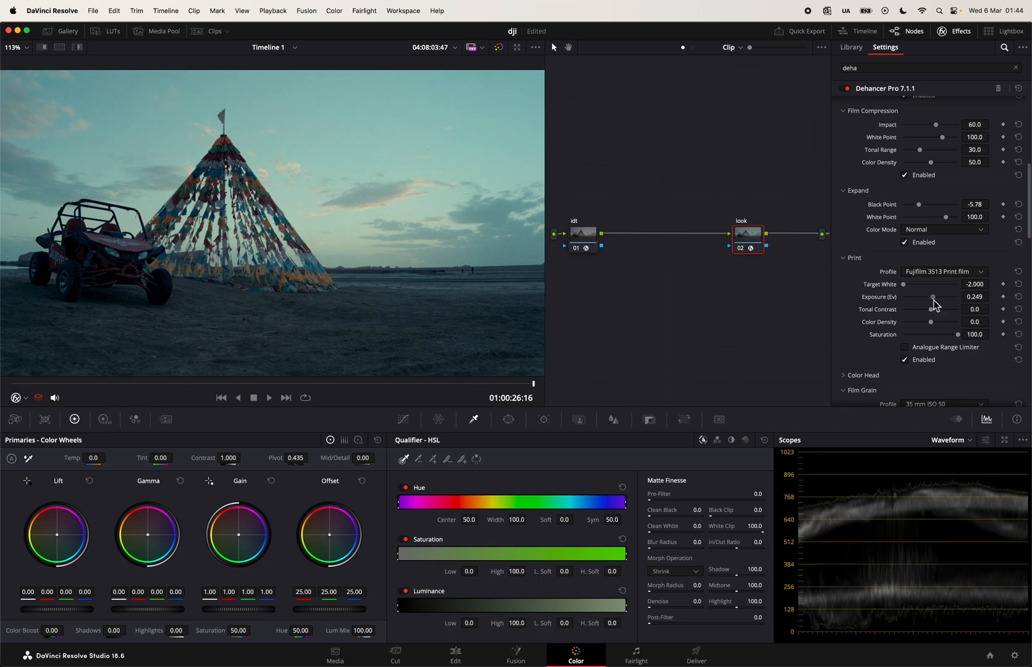
{"action": "left_click", "coordinate": [905, 360]}
{"action": "left_click", "coordinate": [906, 361]}
{"action": "left_click", "coordinate": [906, 361]}
{"action": "left_click", "coordinate": [906, 361]}
Enable Dehancer's Color Head with Yellow - Blue at -4.6 and Highlights Tone at 15.6
{"action": "scroll", "coordinate": [861, 255], "scroll_direction": "down", "scroll_amount": 5}
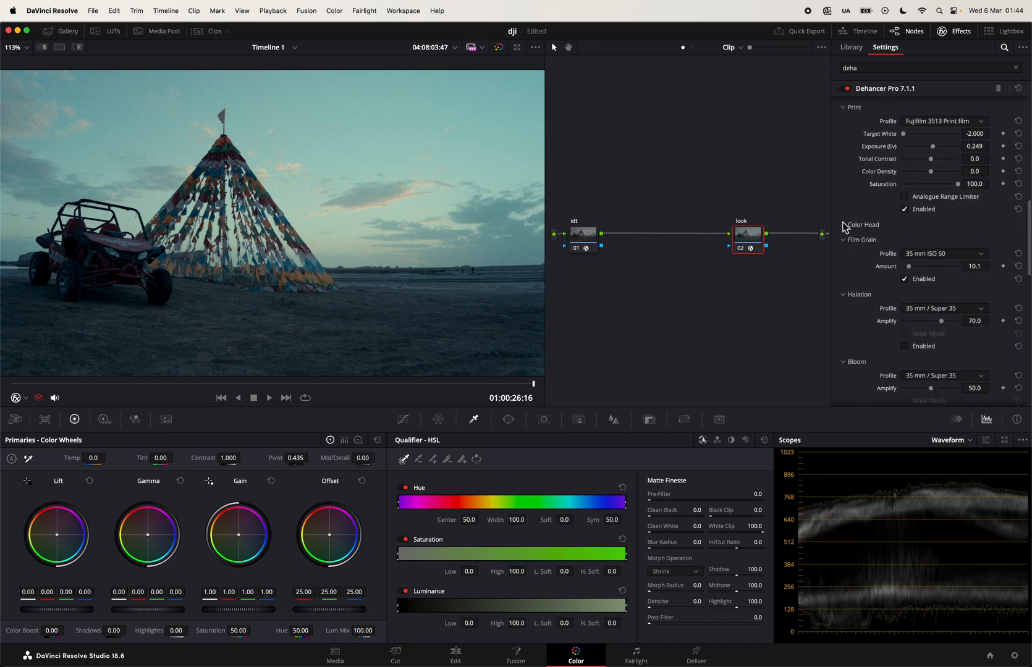
{"action": "left_click", "coordinate": [844, 224]}
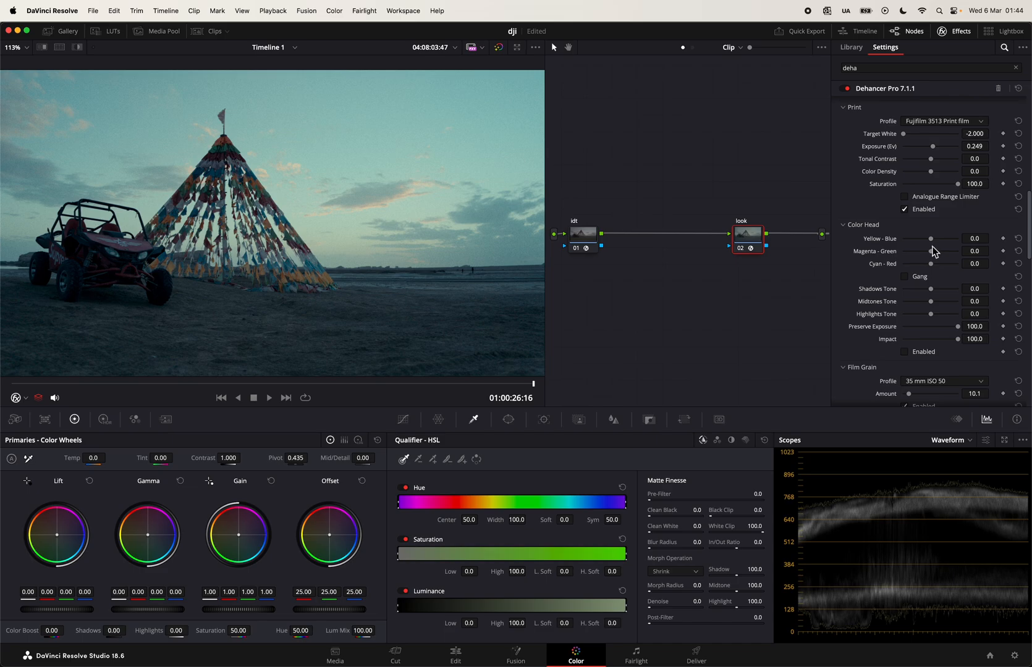
{"action": "left_click_drag", "start_coordinate": [933, 242], "coordinate": [936, 243]}
{"action": "left_click", "coordinate": [1018, 238]}
{"action": "left_click_drag", "start_coordinate": [931, 242], "coordinate": [928, 242]}
{"action": "left_click", "coordinate": [905, 353]}
{"action": "mouse_move", "coordinate": [931, 314]}
{"action": "left_mouse_down"}
{"action": "mouse_move", "coordinate": [919, 315]}
{"action": "mouse_move", "coordinate": [937, 316]}
{"action": "left_mouse_up"}
Enable Dehancer's Bloom effect with its 35 mm / Super 35 profile
{"action": "scroll", "coordinate": [933, 338], "scroll_direction": "down", "scroll_amount": 4}
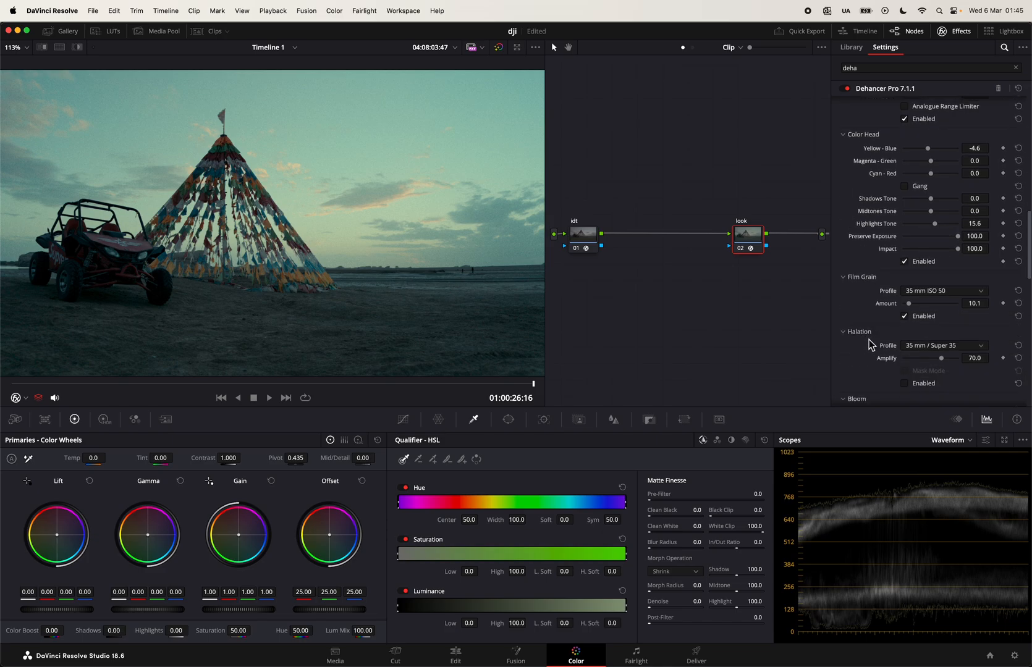
{"action": "scroll", "coordinate": [878, 344], "scroll_direction": "down", "scroll_amount": 2}
{"action": "left_click", "coordinate": [904, 361]}
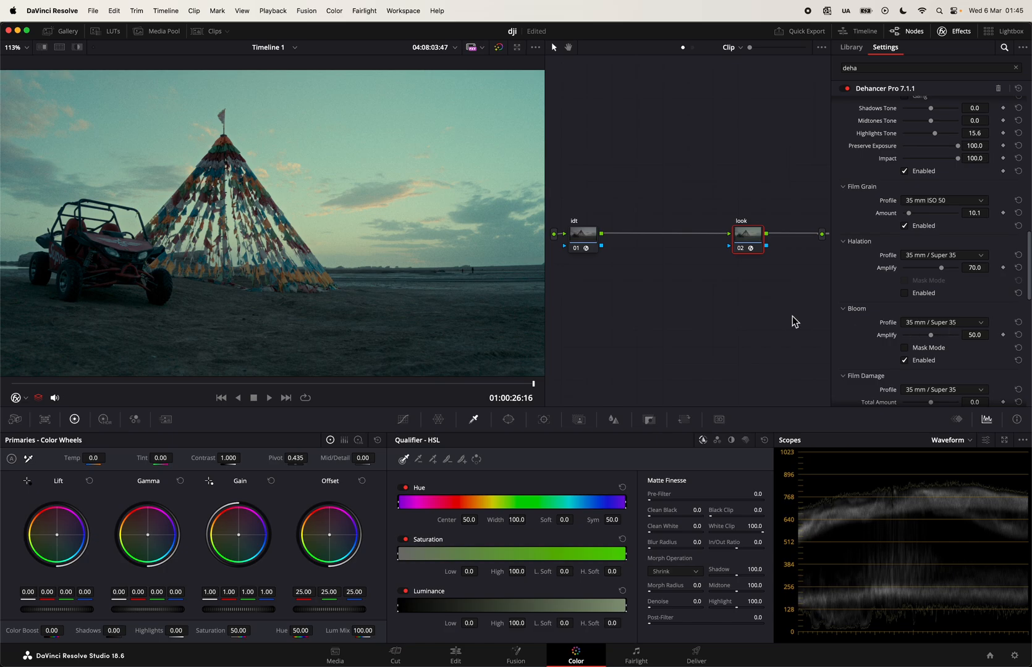
Examine the flags up close and compare the image with Bloom off and on
{"action": "scroll", "coordinate": [267, 216], "scroll_direction": "up", "scroll_amount": 5}
{"action": "scroll", "coordinate": [264, 217], "scroll_direction": "up", "scroll_amount": 3}
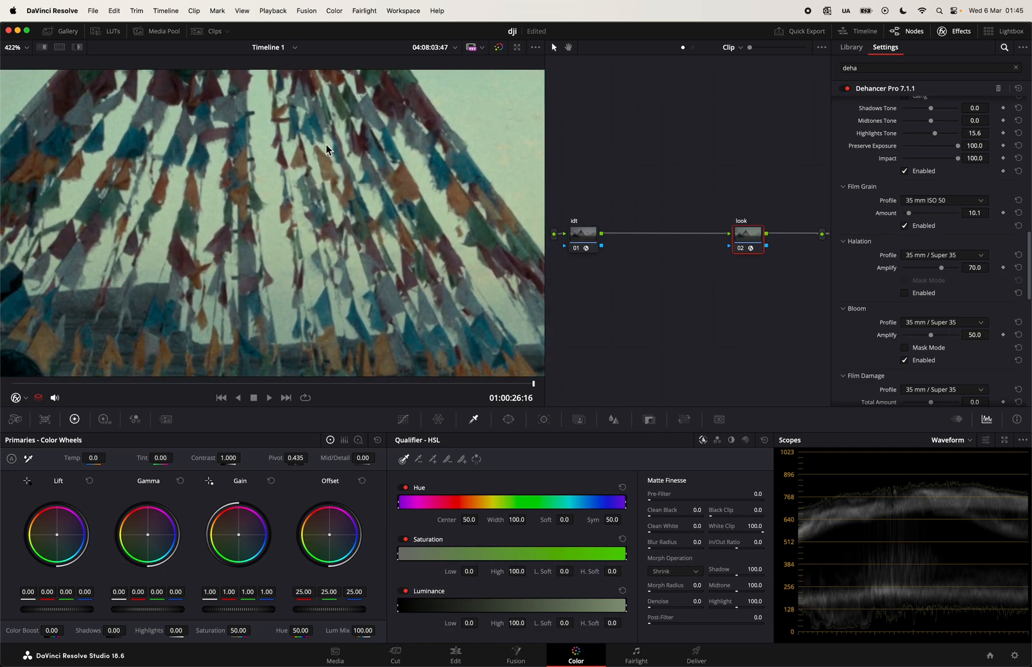
{"action": "scroll", "coordinate": [334, 221], "scroll_direction": "down", "scroll_amount": 4}
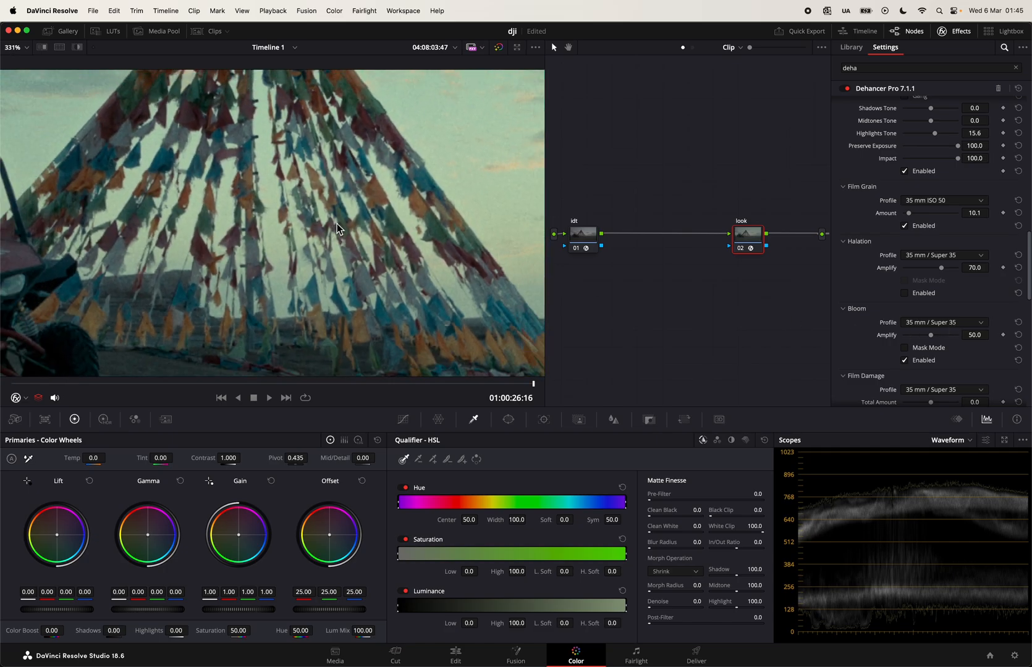
{"action": "scroll", "coordinate": [322, 184], "scroll_direction": "up", "scroll_amount": 5}
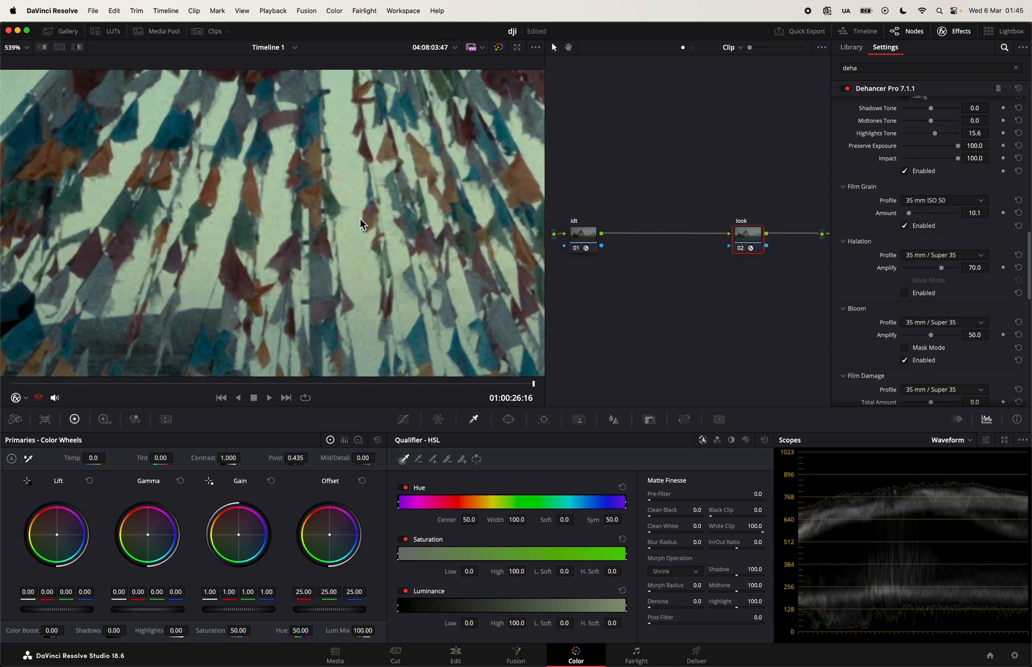
{"action": "left_click", "coordinate": [905, 360]}
{"action": "left_click", "coordinate": [904, 361]}
{"action": "scroll", "coordinate": [361, 220], "scroll_direction": "down", "scroll_amount": 5}
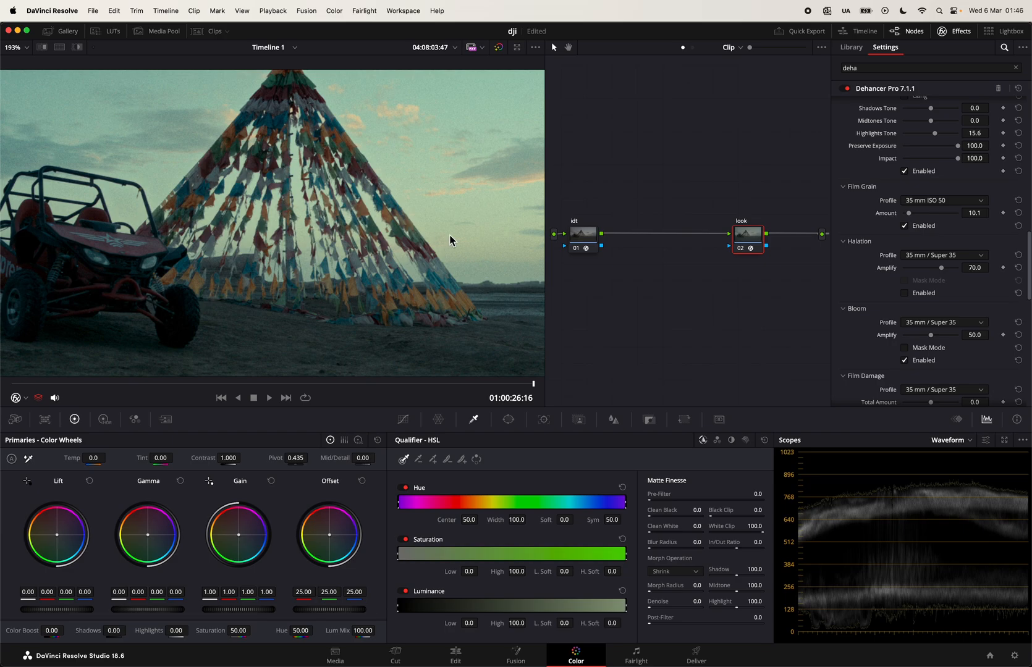
Switch Bloom to the Custom profile with Highlights 81.7, Source Limiter 38.5, Details 76.2, Diffusion 53.2 and Amplify 68.8
{"action": "left_click", "coordinate": [924, 323]}
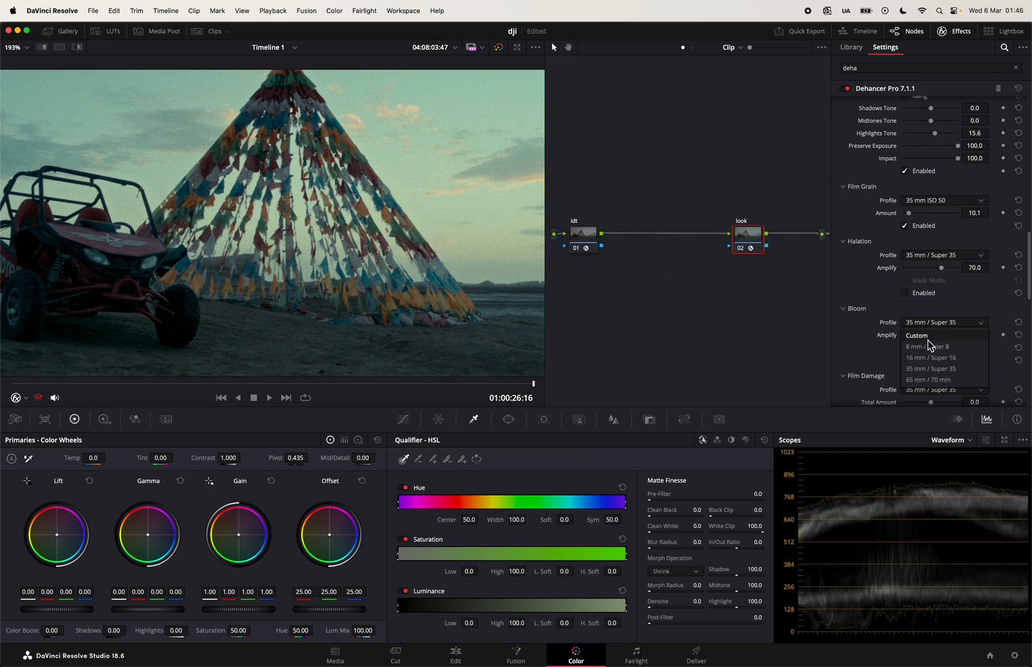
{"action": "left_click", "coordinate": [930, 337]}
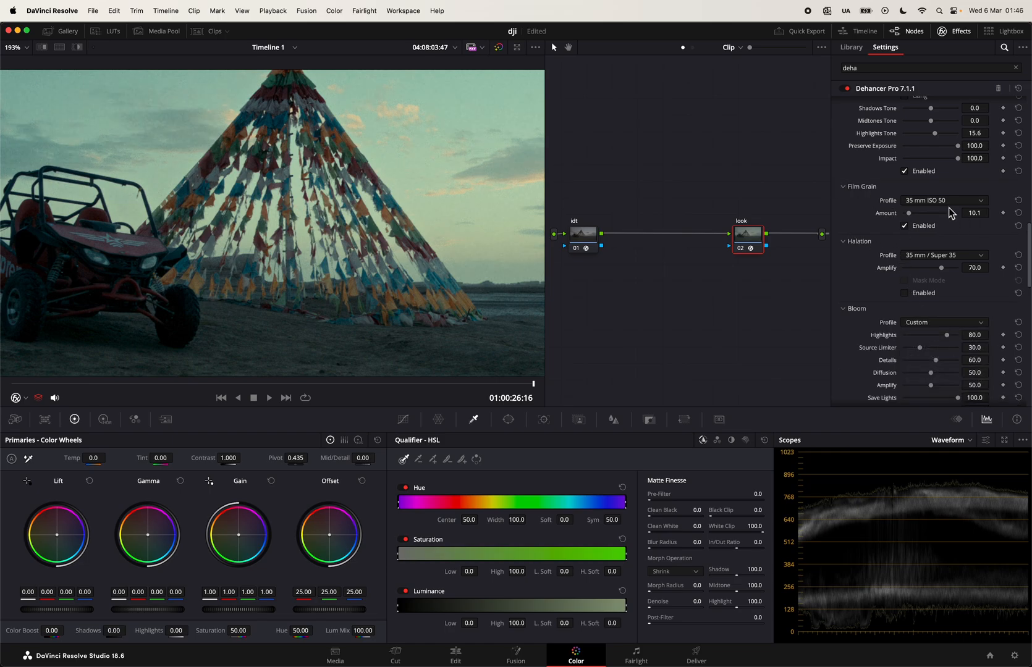
{"action": "left_click", "coordinate": [938, 202]}
{"action": "left_click", "coordinate": [843, 219]}
{"action": "scroll", "coordinate": [848, 328], "scroll_direction": "down", "scroll_amount": 3}
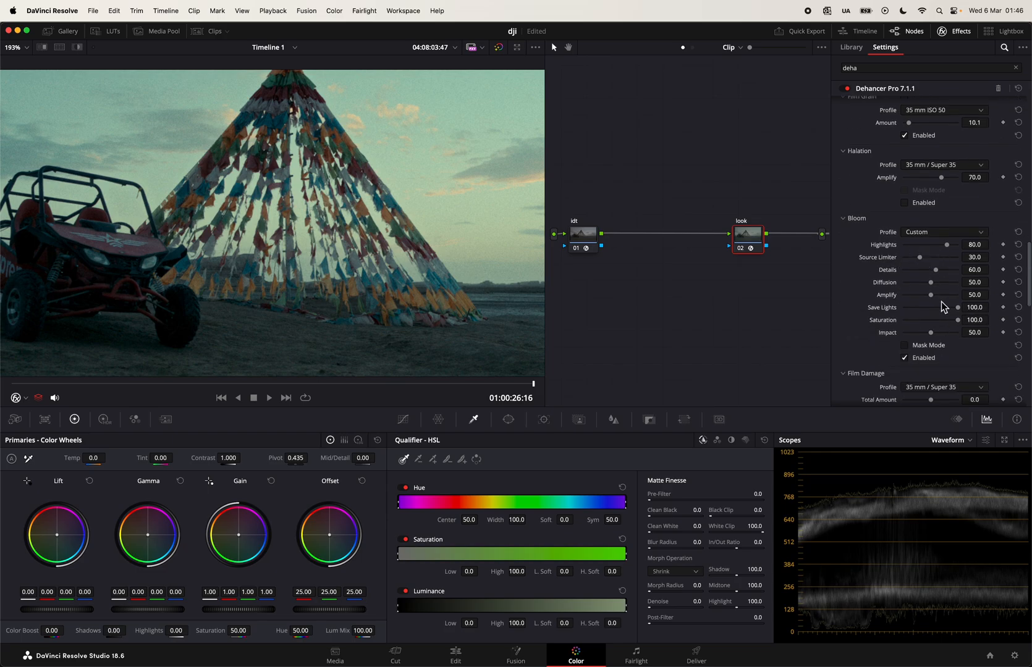
{"action": "mouse_move", "coordinate": [931, 296]}
{"action": "left_mouse_down"}
{"action": "mouse_move", "coordinate": [945, 297]}
{"action": "mouse_move", "coordinate": [898, 288]}
{"action": "mouse_move", "coordinate": [931, 286]}
{"action": "left_mouse_up"}
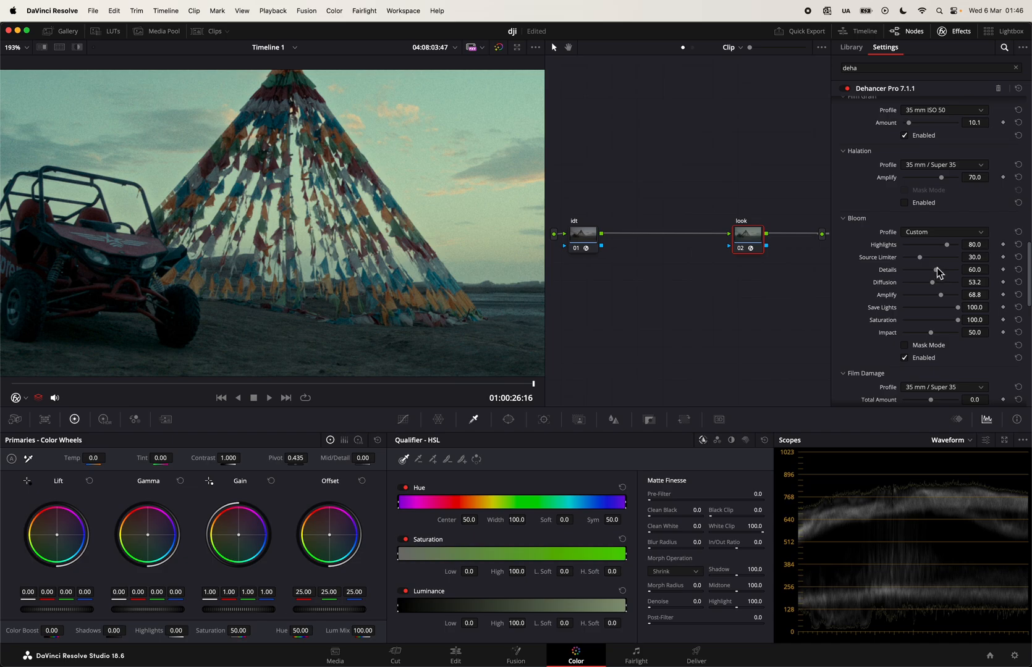
{"action": "mouse_move", "coordinate": [937, 268]}
{"action": "left_mouse_down"}
{"action": "mouse_move", "coordinate": [954, 270]}
{"action": "mouse_move", "coordinate": [931, 283]}
{"action": "mouse_move", "coordinate": [945, 284]}
{"action": "left_mouse_up"}
{"action": "mouse_move", "coordinate": [947, 246]}
{"action": "left_mouse_down"}
{"action": "mouse_move", "coordinate": [958, 247]}
{"action": "mouse_move", "coordinate": [925, 249]}
{"action": "mouse_move", "coordinate": [969, 260]}
{"action": "mouse_move", "coordinate": [950, 253]}
{"action": "left_mouse_up"}
Turn on Dehancer's False Color IRE, 16 zones monitor and examine the exposure zones across the whole frame
{"action": "scroll", "coordinate": [891, 303], "scroll_direction": "down", "scroll_amount": 5}
{"action": "scroll", "coordinate": [891, 303], "scroll_direction": "down", "scroll_amount": 2}
{"action": "scroll", "coordinate": [889, 297], "scroll_direction": "down", "scroll_amount": 8}
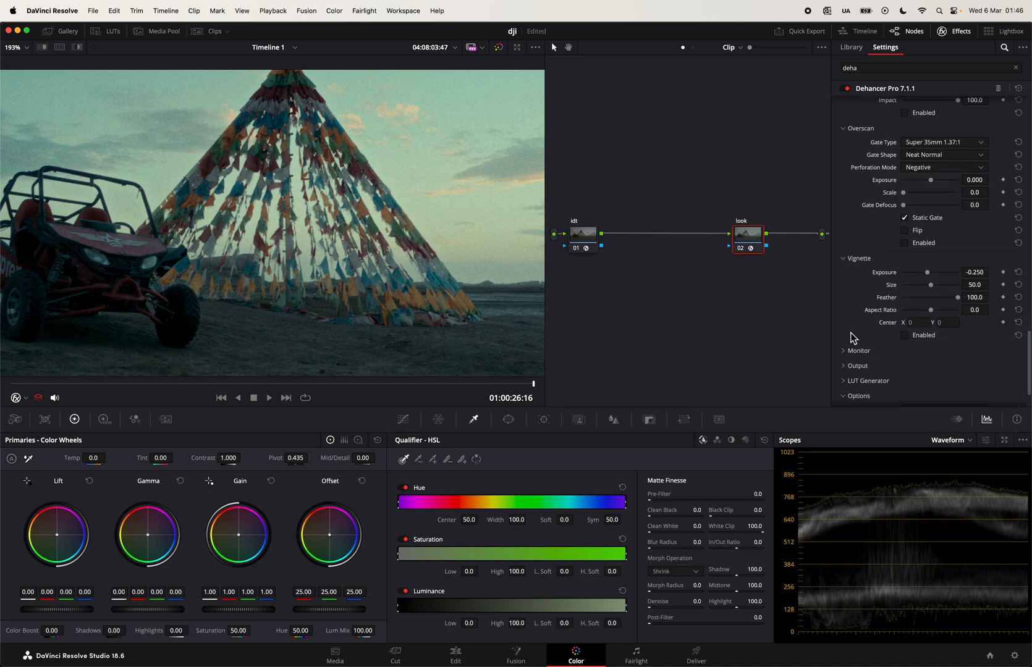
{"action": "left_click", "coordinate": [843, 351]}
{"action": "scroll", "coordinate": [853, 337], "scroll_direction": "down", "scroll_amount": 1}
{"action": "scroll", "coordinate": [853, 338], "scroll_direction": "down", "scroll_amount": 1}
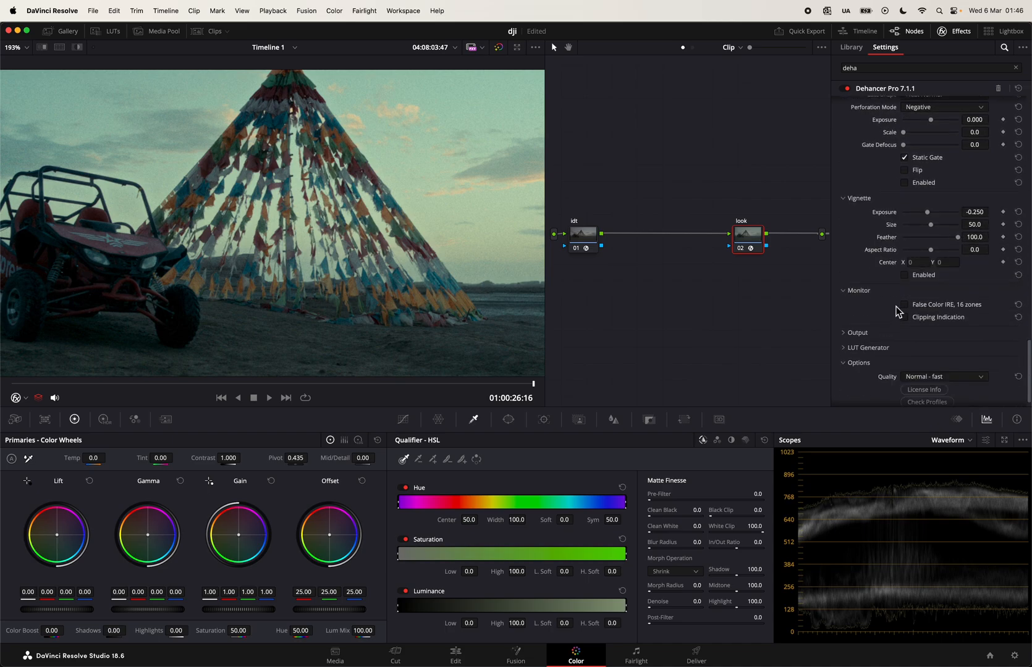
{"action": "left_click", "coordinate": [905, 304]}
{"action": "scroll", "coordinate": [371, 207], "scroll_direction": "up", "scroll_amount": 3}
{"action": "scroll", "coordinate": [370, 207], "scroll_direction": "down", "scroll_amount": 5}
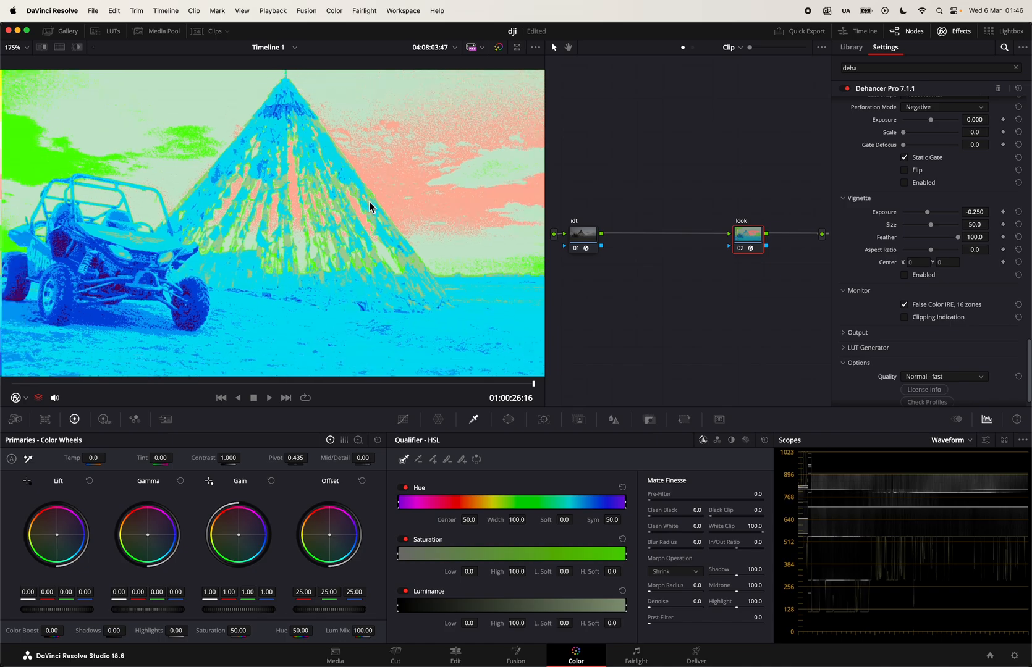
{"action": "left_click_drag", "start_coordinate": [363, 205], "coordinate": [339, 194]}
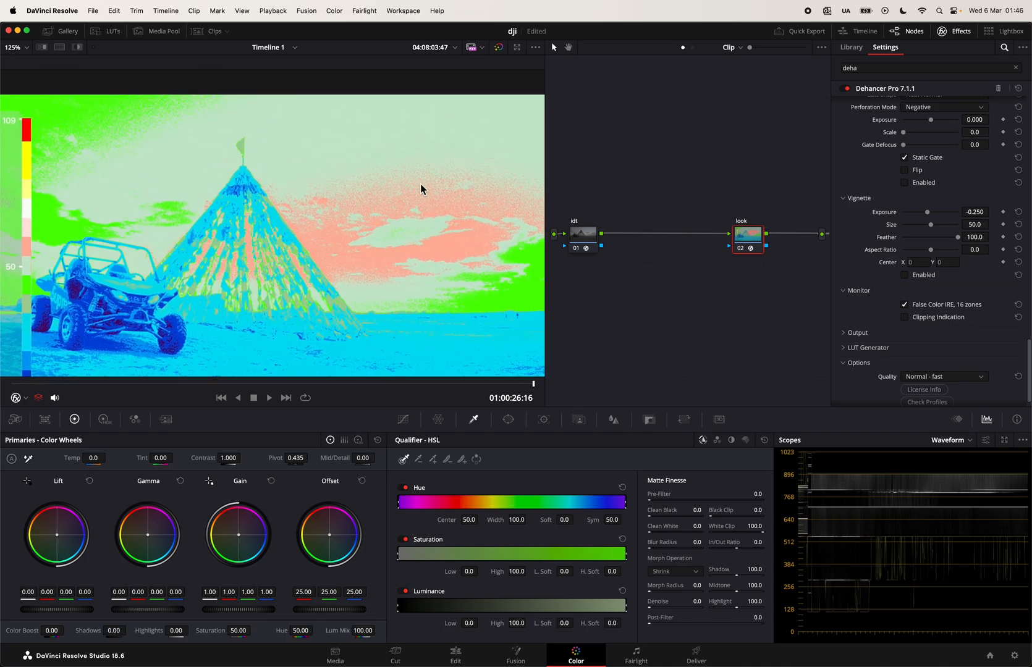
Set Dehancer's Expand White Point to 117.5 while checking the sky in false color
{"action": "scroll", "coordinate": [883, 185], "scroll_direction": "up", "scroll_amount": 10}
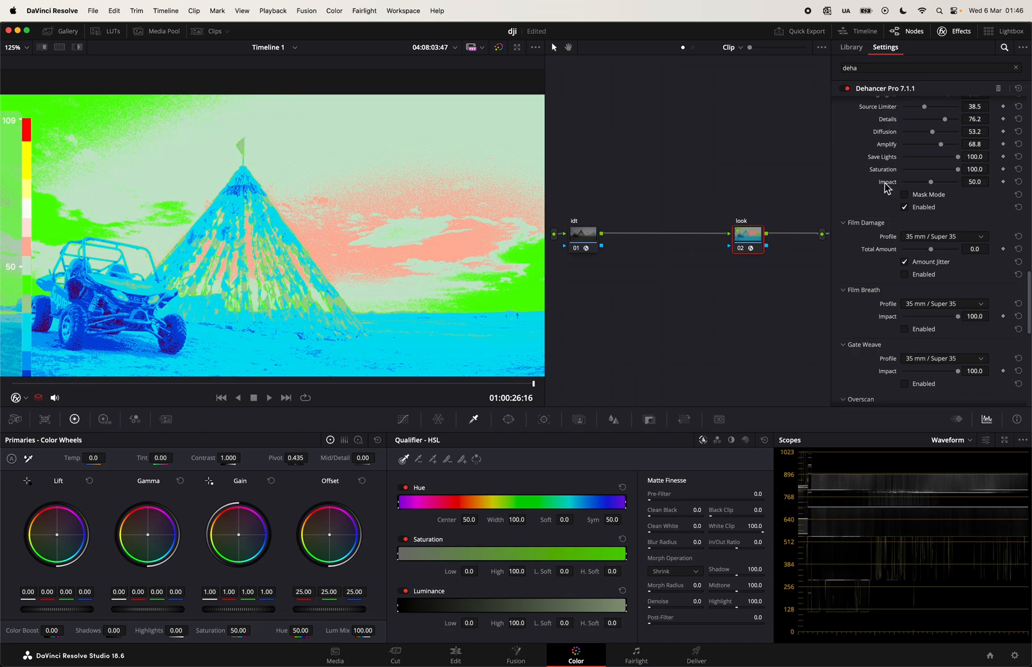
{"action": "scroll", "coordinate": [880, 246], "scroll_direction": "up", "scroll_amount": 8}
{"action": "scroll", "coordinate": [880, 248], "scroll_direction": "up", "scroll_amount": 10}
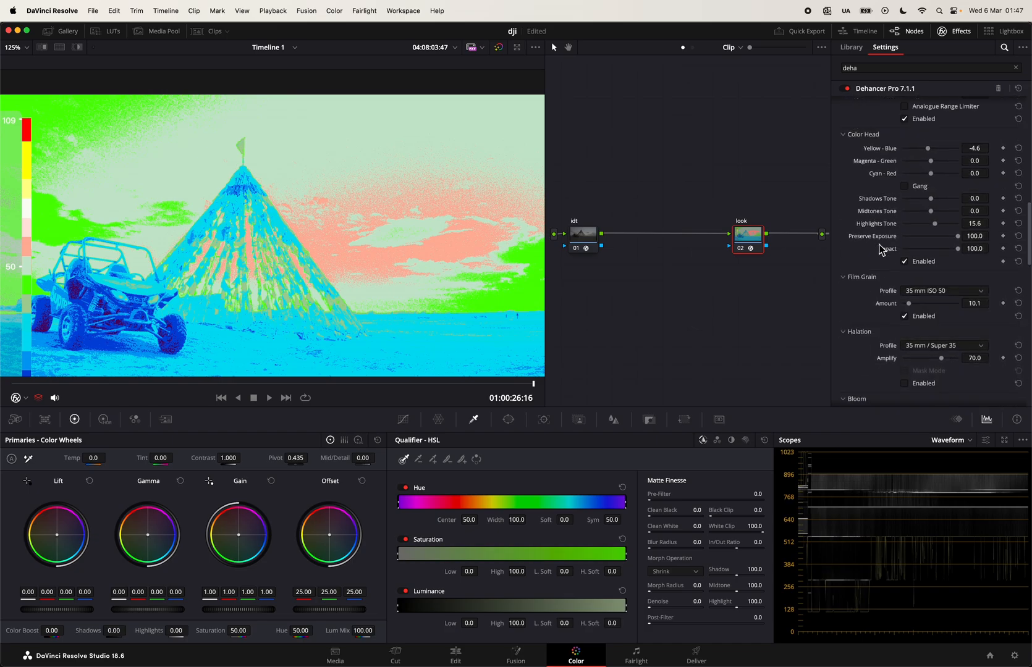
{"action": "scroll", "coordinate": [898, 246], "scroll_direction": "up", "scroll_amount": 2}
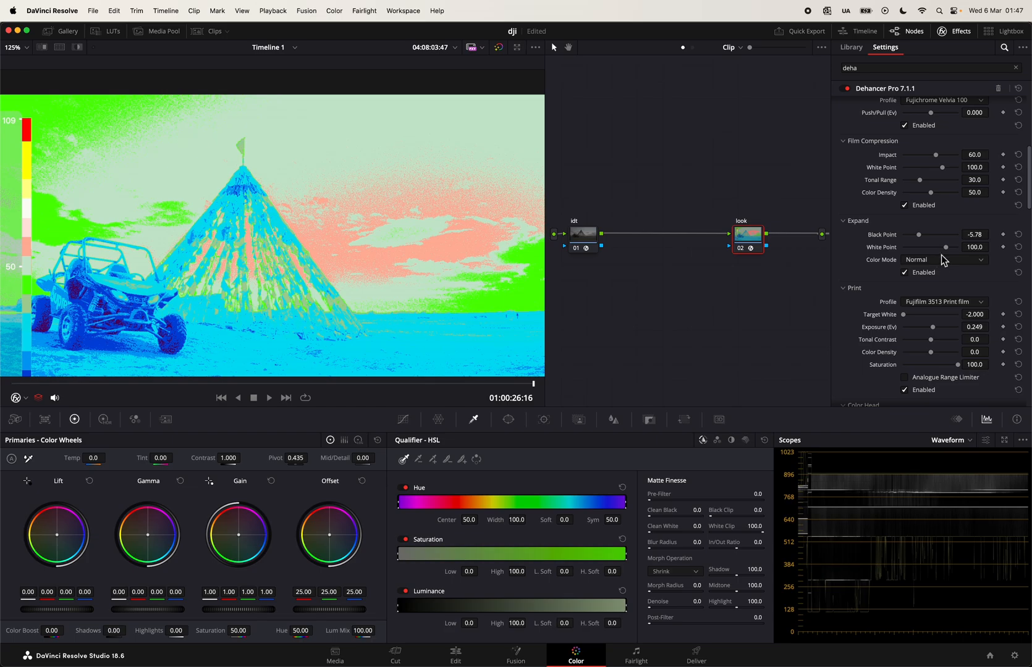
{"action": "left_click_drag", "start_coordinate": [948, 248], "coordinate": [955, 247]}
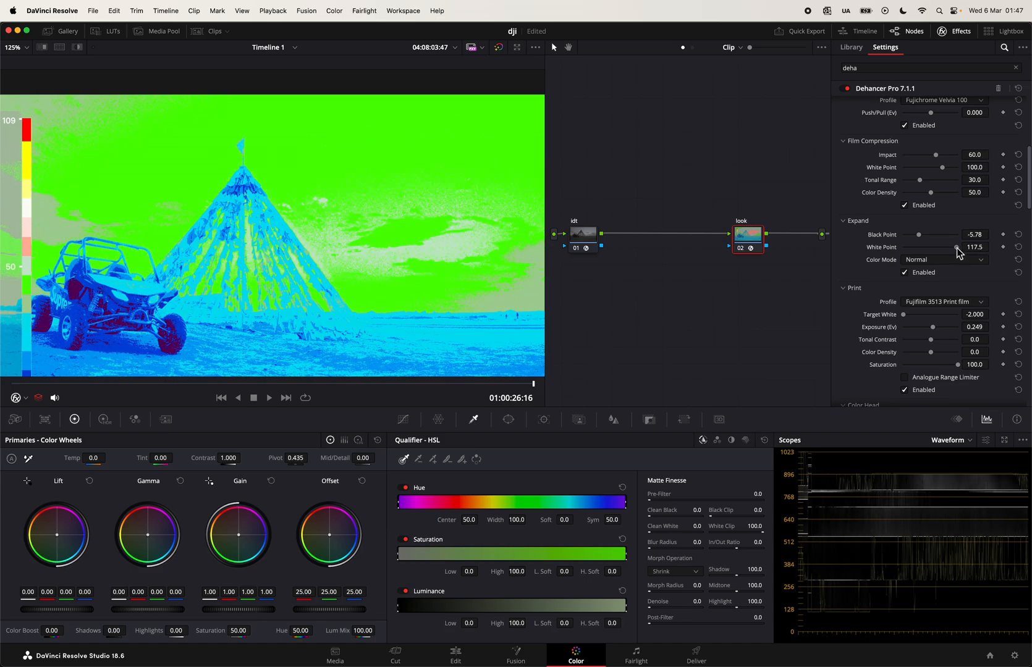
Turn off the False Color monitor and examine the graded shot in full screen
{"action": "scroll", "coordinate": [923, 198], "scroll_direction": "down", "scroll_amount": 10}
{"action": "scroll", "coordinate": [893, 333], "scroll_direction": "down", "scroll_amount": 1}
{"action": "scroll", "coordinate": [894, 348], "scroll_direction": "down", "scroll_amount": 5}
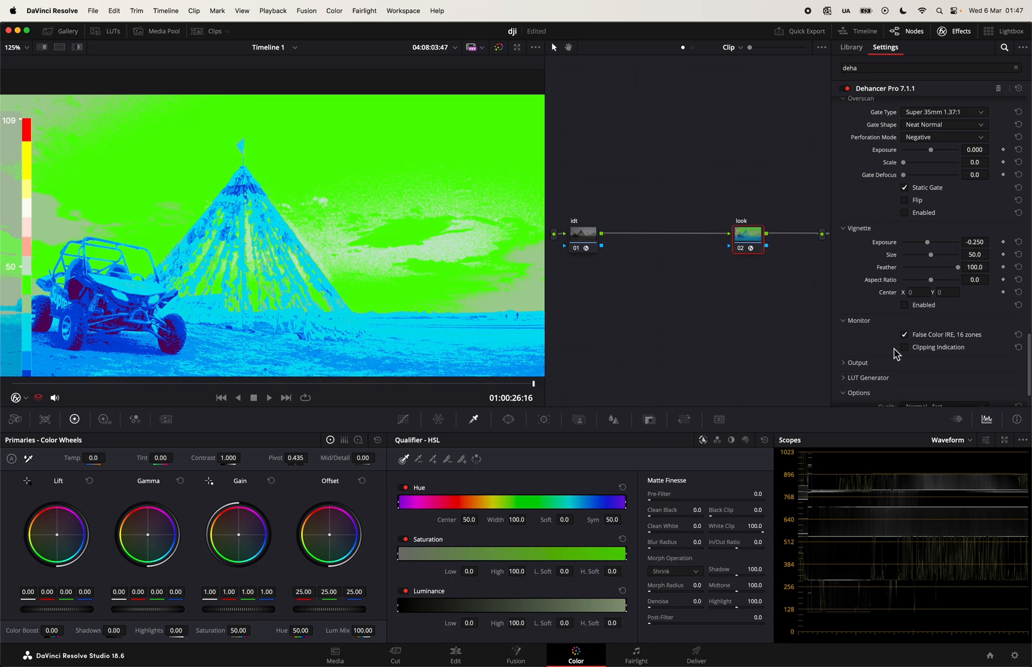
{"action": "left_click", "coordinate": [904, 335]}
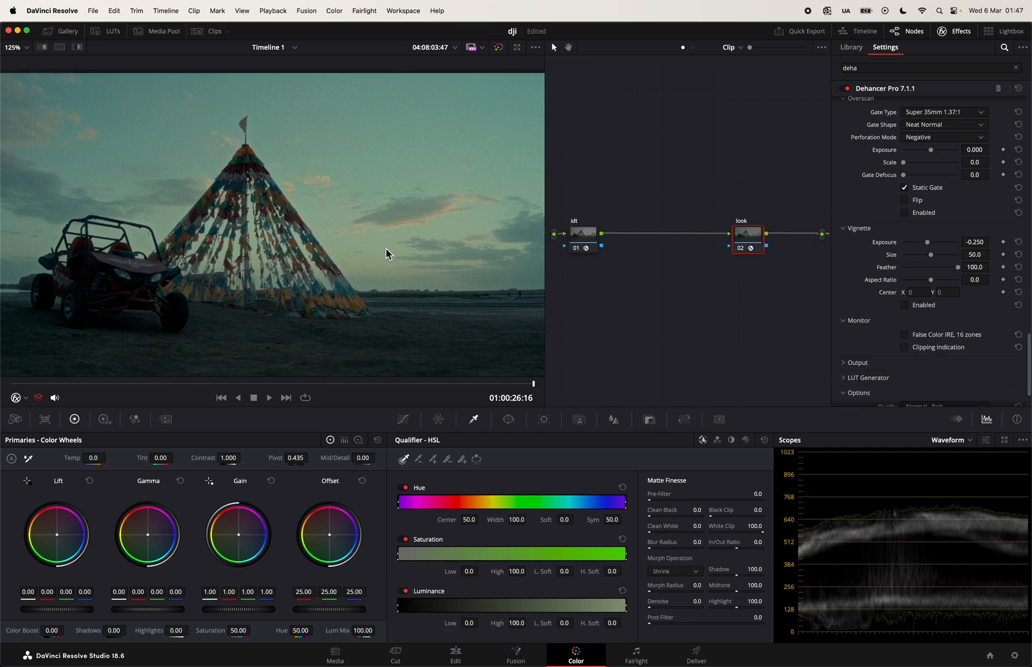
{"action": "key", "text": "super+f"}
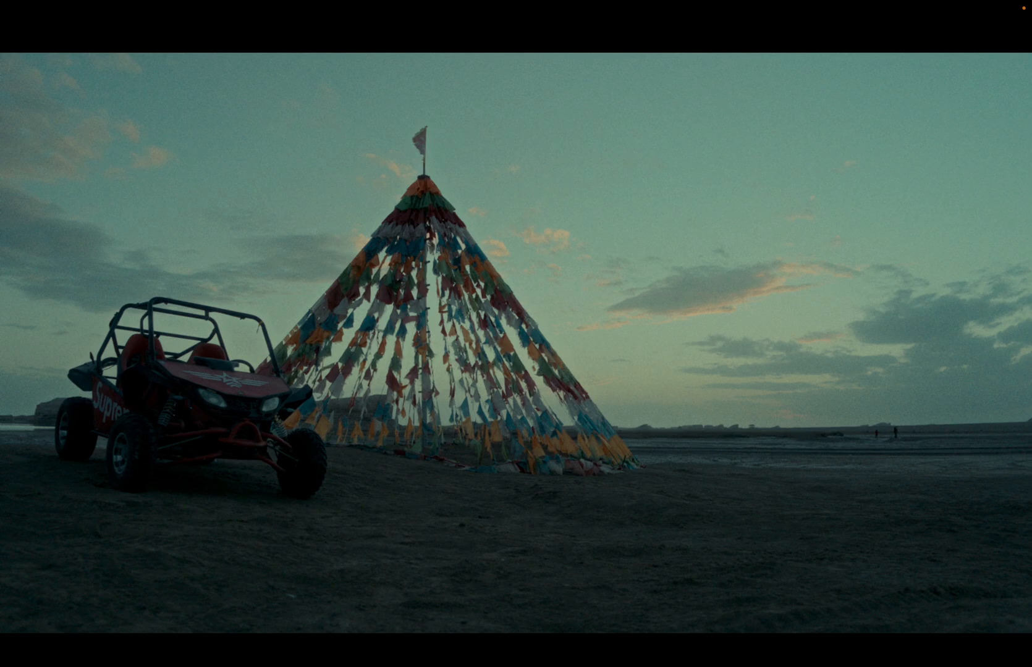
{"action": "key", "text": "Escape"}
Try a Gamma Correction change in Film Developer, reset it, and set Contrast Boost to -24.8
{"action": "scroll", "coordinate": [933, 206], "scroll_direction": "up", "scroll_amount": 15}
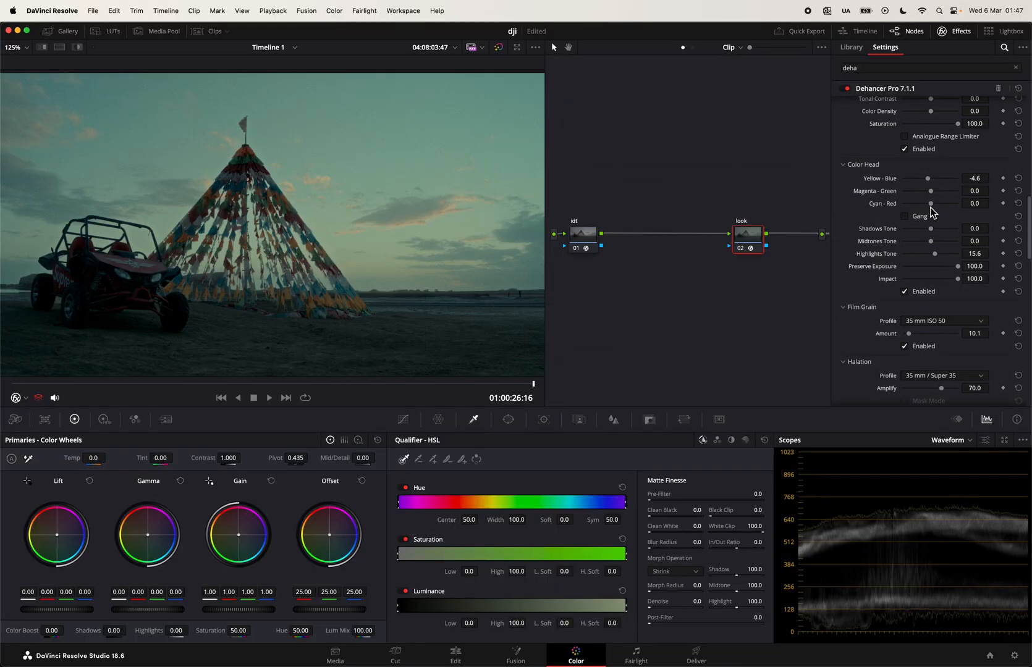
{"action": "scroll", "coordinate": [930, 214], "scroll_direction": "up", "scroll_amount": 3}
{"action": "scroll", "coordinate": [920, 230], "scroll_direction": "up", "scroll_amount": 8}
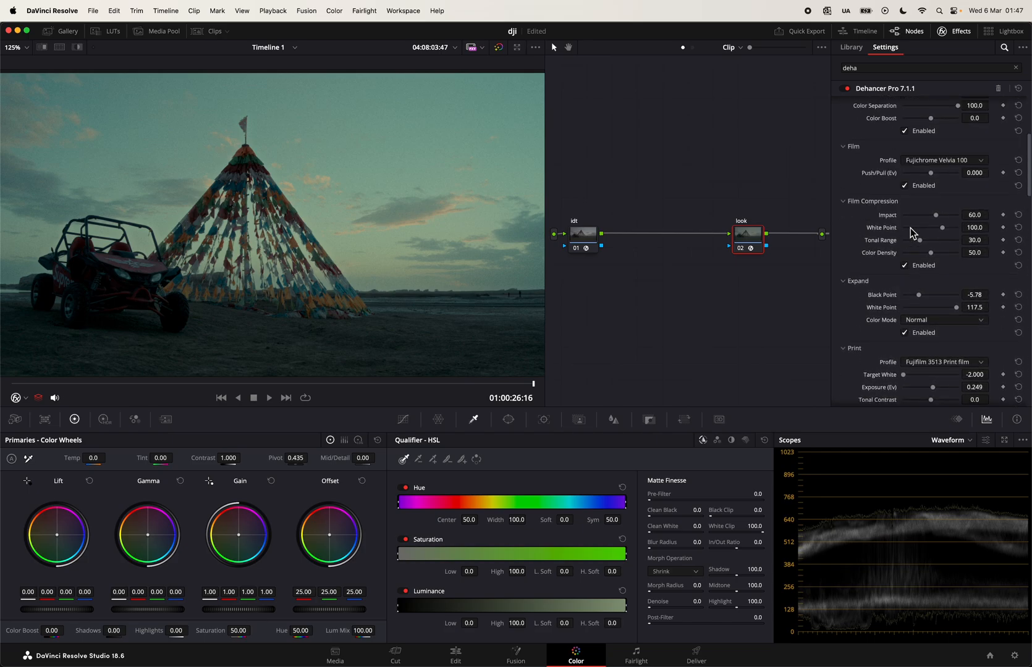
{"action": "scroll", "coordinate": [903, 260], "scroll_direction": "up", "scroll_amount": 6}
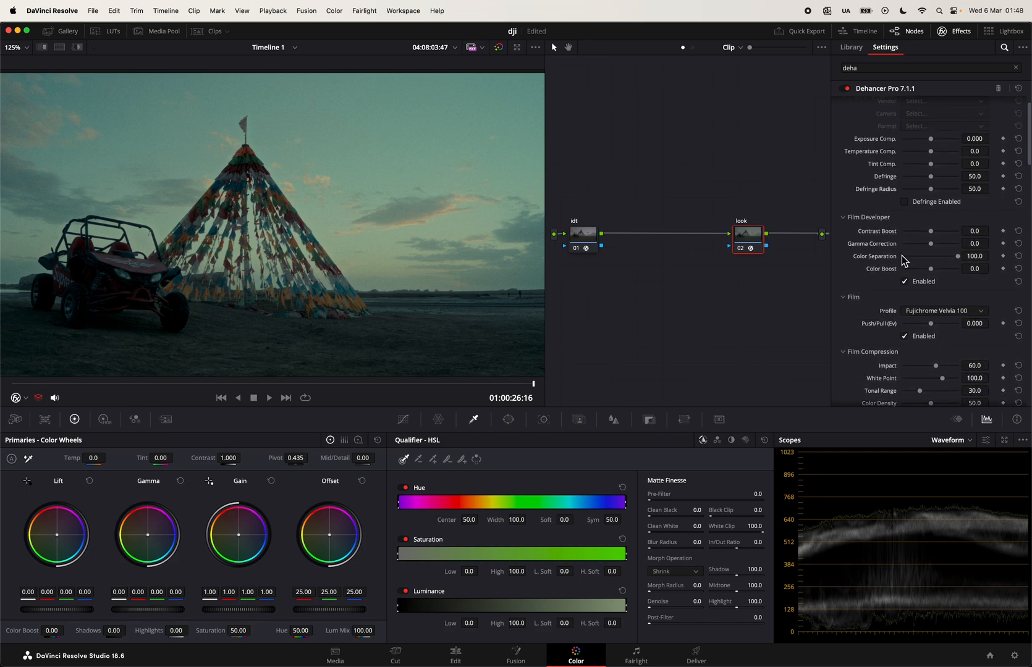
{"action": "left_click_drag", "start_coordinate": [933, 245], "coordinate": [929, 256]}
{"action": "left_click", "coordinate": [1018, 244]}
{"action": "left_click_drag", "start_coordinate": [930, 233], "coordinate": [924, 232]}
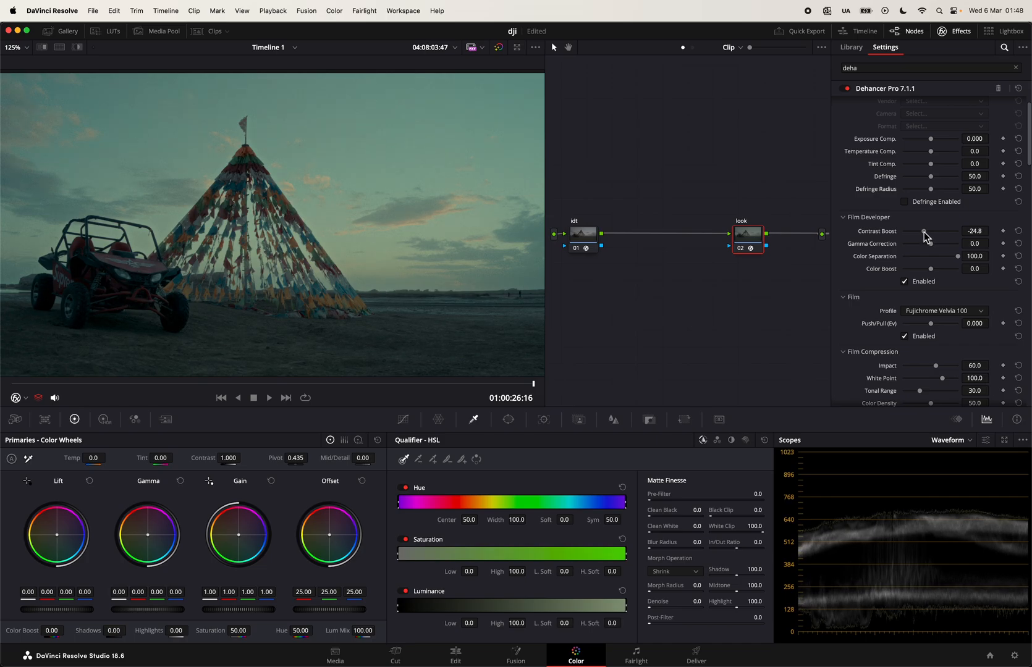
Turn the False Color IRE monitor back on and compare the buggy and ground shadows with the IRE scale
{"action": "scroll", "coordinate": [902, 247], "scroll_direction": "down", "scroll_amount": 6}
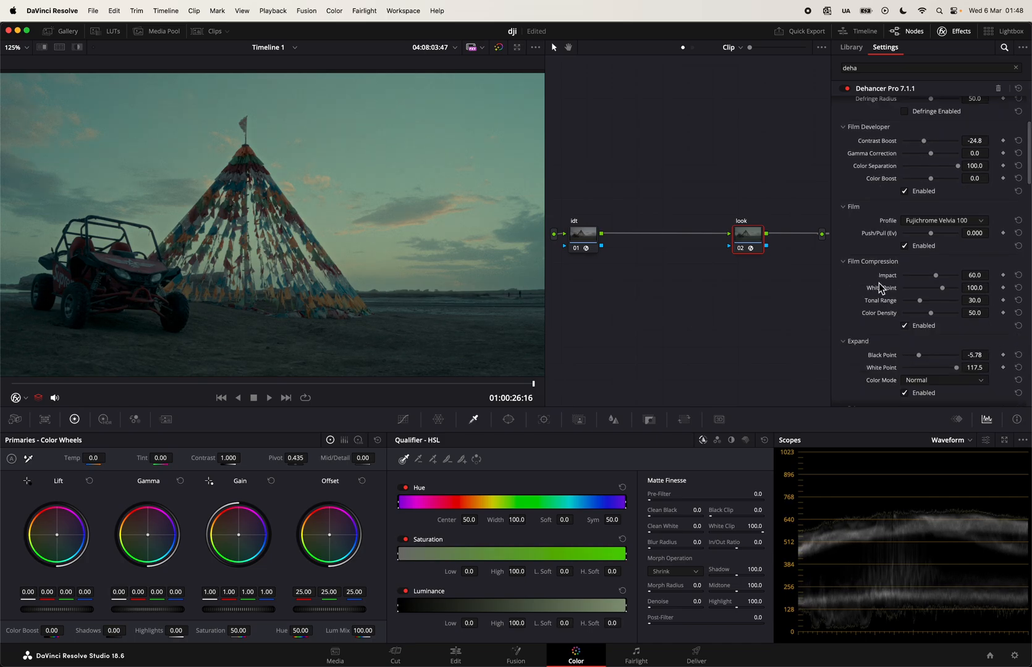
{"action": "scroll", "coordinate": [881, 292], "scroll_direction": "down", "scroll_amount": 20}
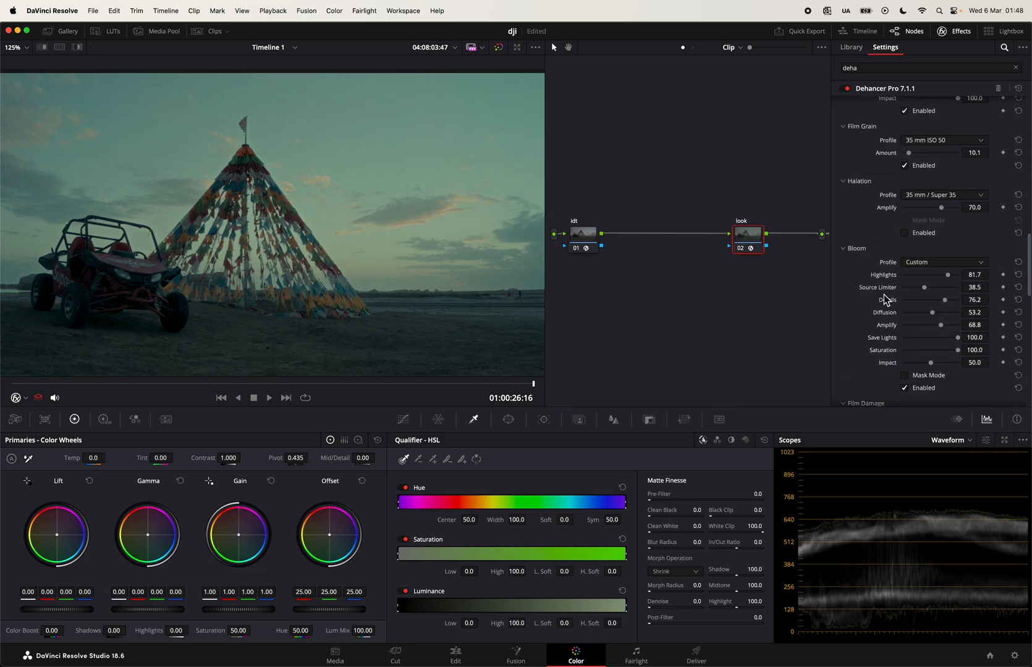
{"action": "scroll", "coordinate": [890, 321], "scroll_direction": "down", "scroll_amount": 5}
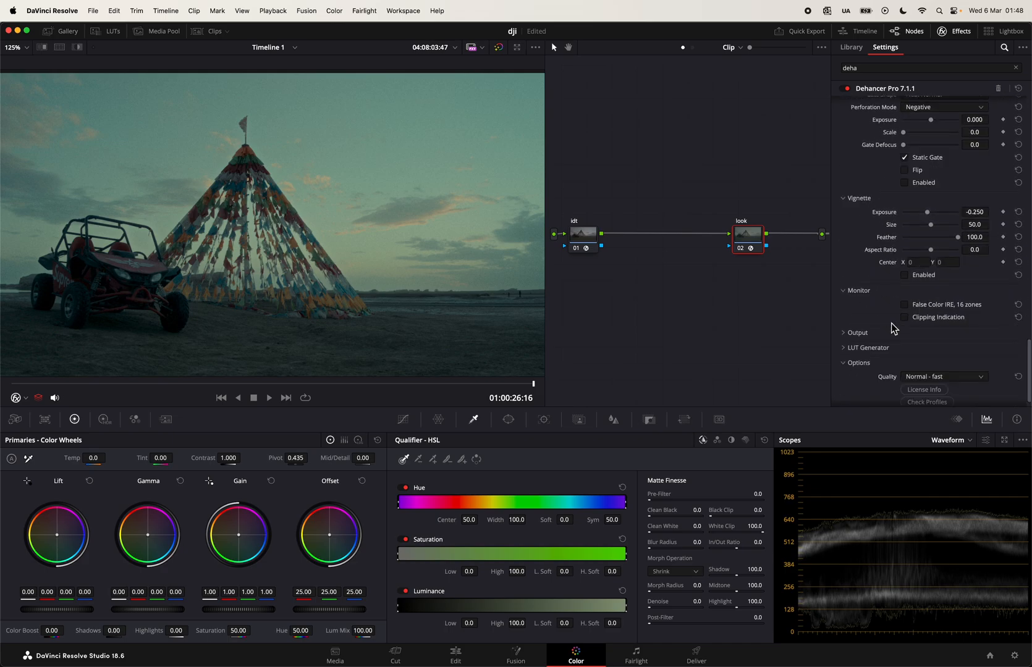
{"action": "left_click", "coordinate": [905, 286]}
{"action": "scroll", "coordinate": [905, 289], "scroll_direction": "up", "scroll_amount": 15}
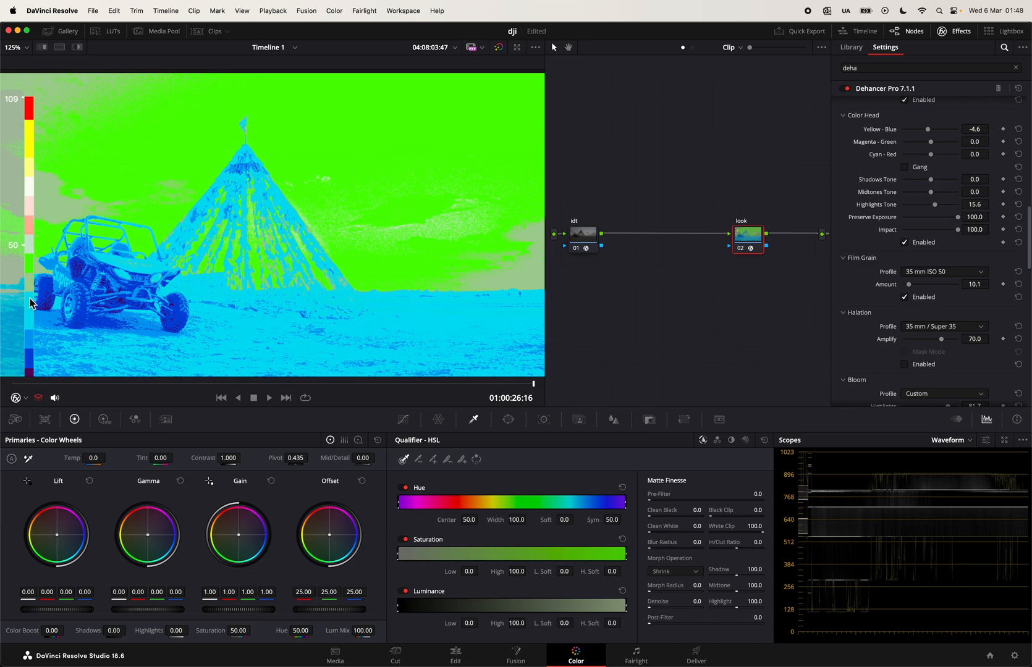
Lower the Expand Black Point slightly and turn off the False Color monitor
{"action": "scroll", "coordinate": [863, 299], "scroll_direction": "up", "scroll_amount": 5}
{"action": "scroll", "coordinate": [863, 296], "scroll_direction": "up", "scroll_amount": 3}
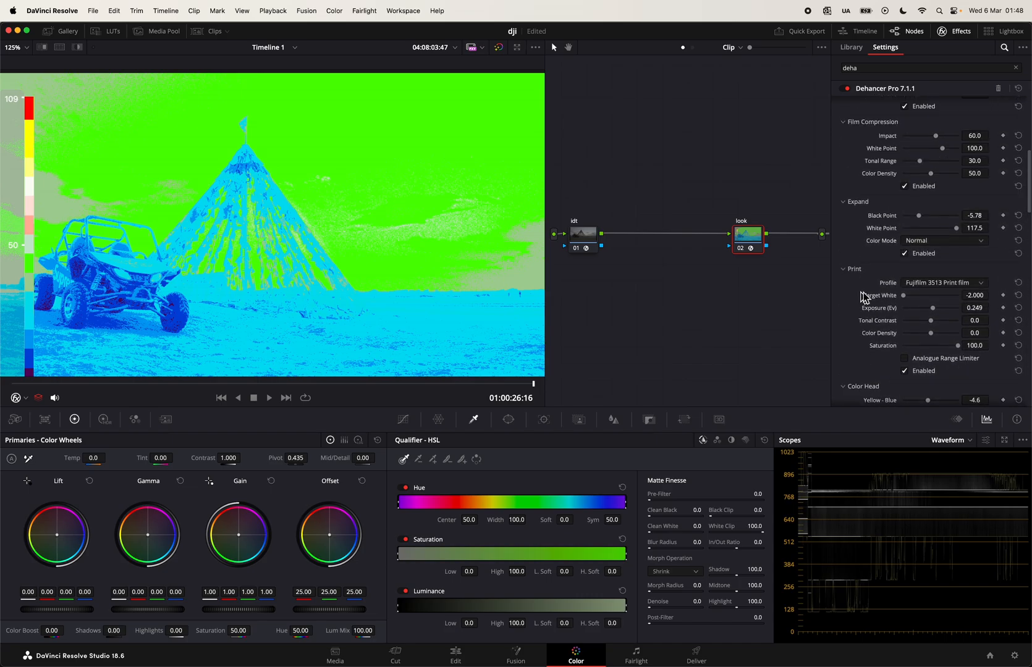
{"action": "left_click_drag", "start_coordinate": [919, 217], "coordinate": [916, 217]}
{"action": "scroll", "coordinate": [880, 275], "scroll_direction": "down", "scroll_amount": 10}
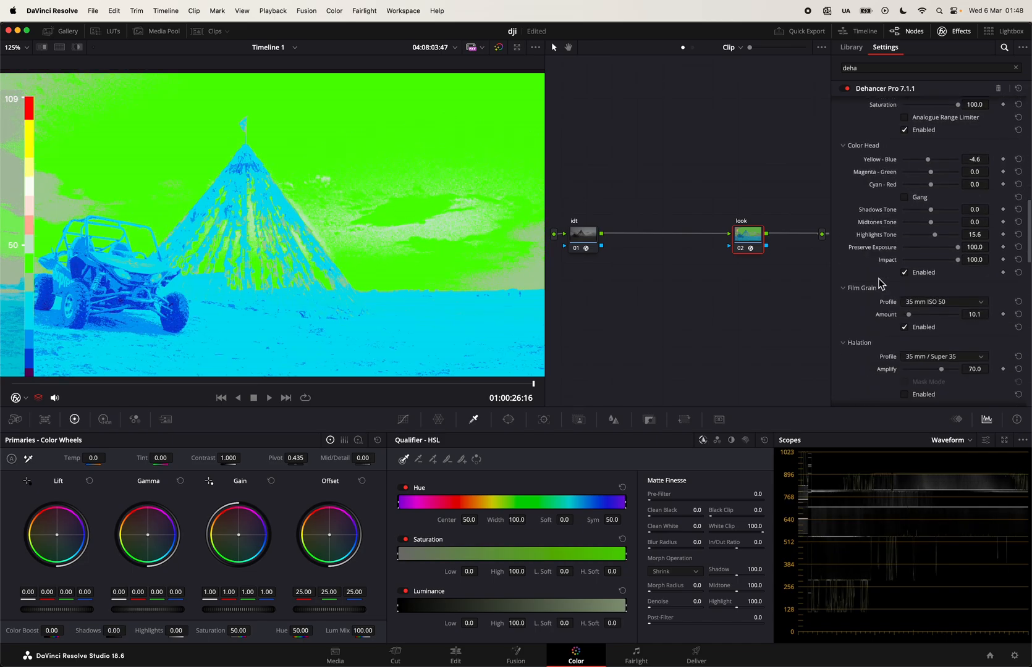
{"action": "scroll", "coordinate": [883, 276], "scroll_direction": "down", "scroll_amount": 8}
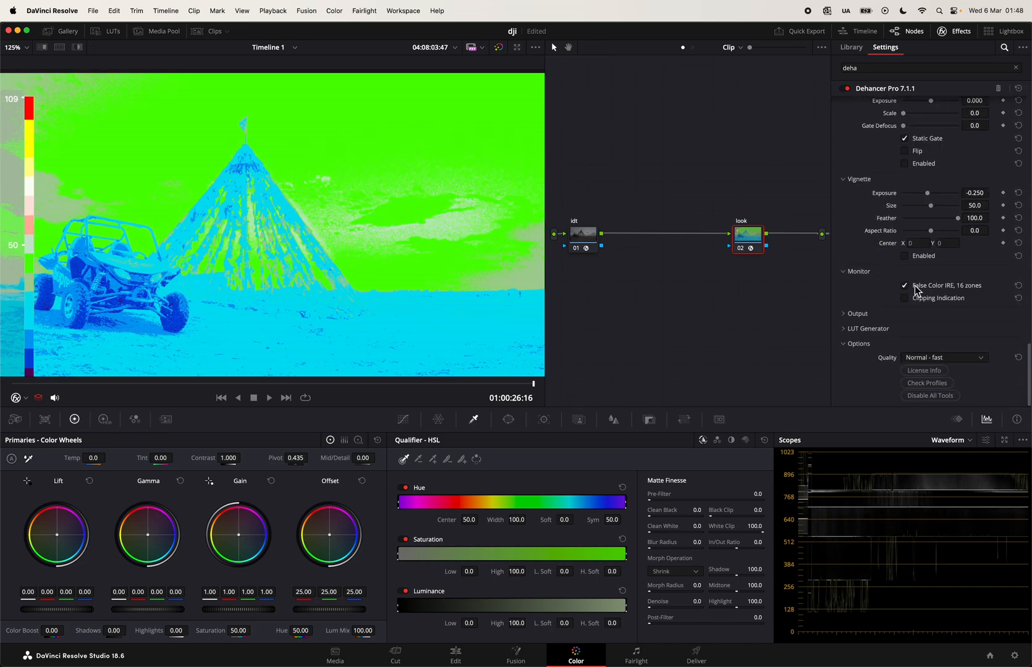
{"action": "left_click", "coordinate": [906, 286]}
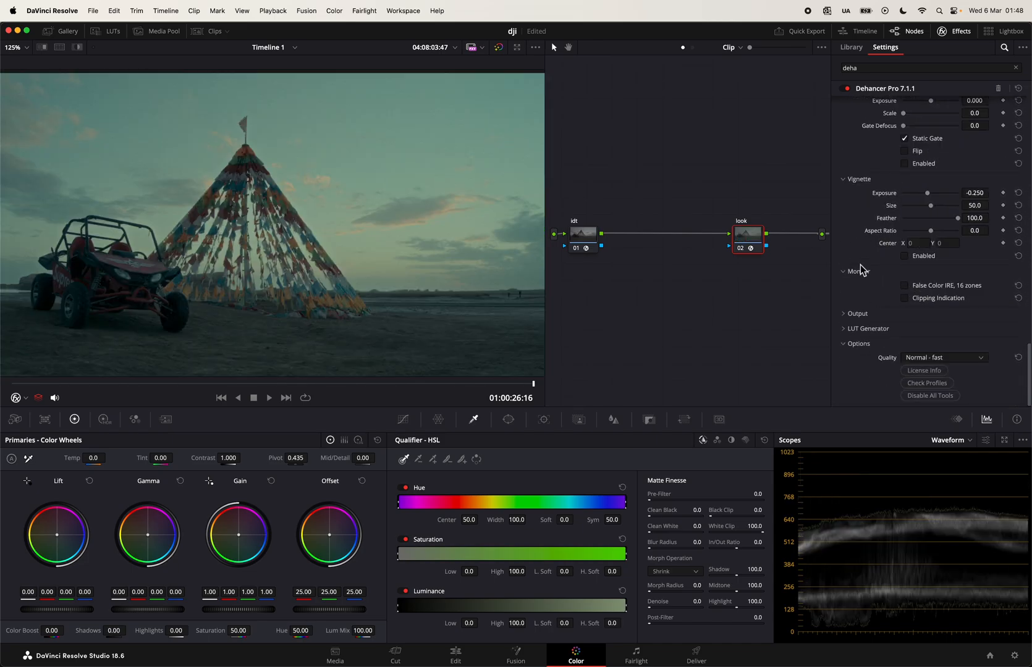
Review Dehancer's settings from Input and Film Developer down to Film Damage, Film Breath, Gate Weave and Overscan
{"action": "scroll", "coordinate": [884, 169], "scroll_direction": "up", "scroll_amount": 10}
{"action": "scroll", "coordinate": [881, 165], "scroll_direction": "up", "scroll_amount": 5}
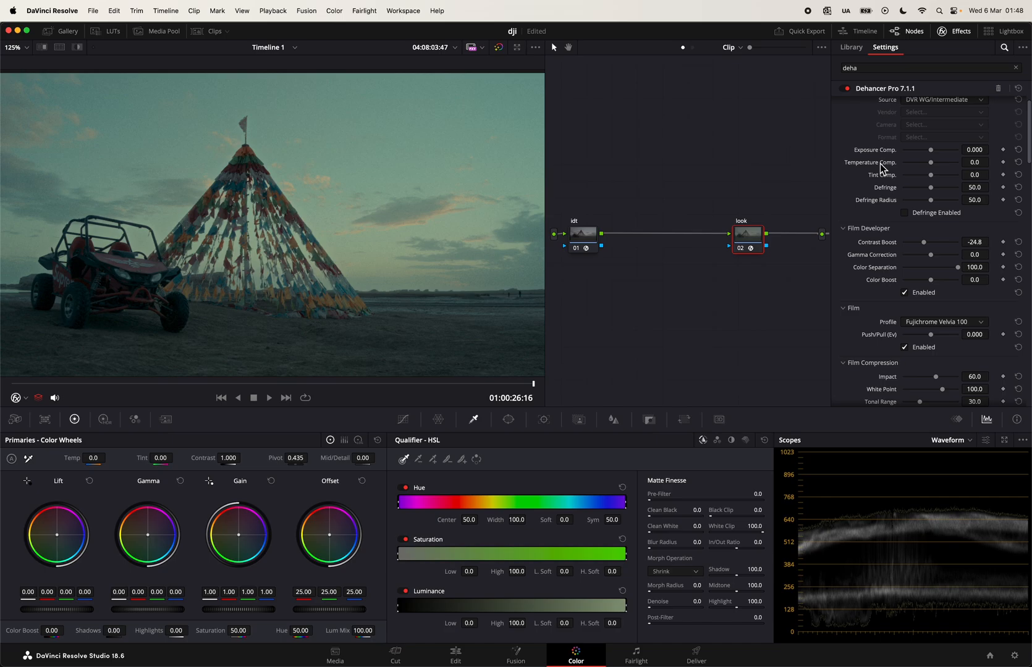
{"action": "scroll", "coordinate": [882, 169], "scroll_direction": "up", "scroll_amount": 1}
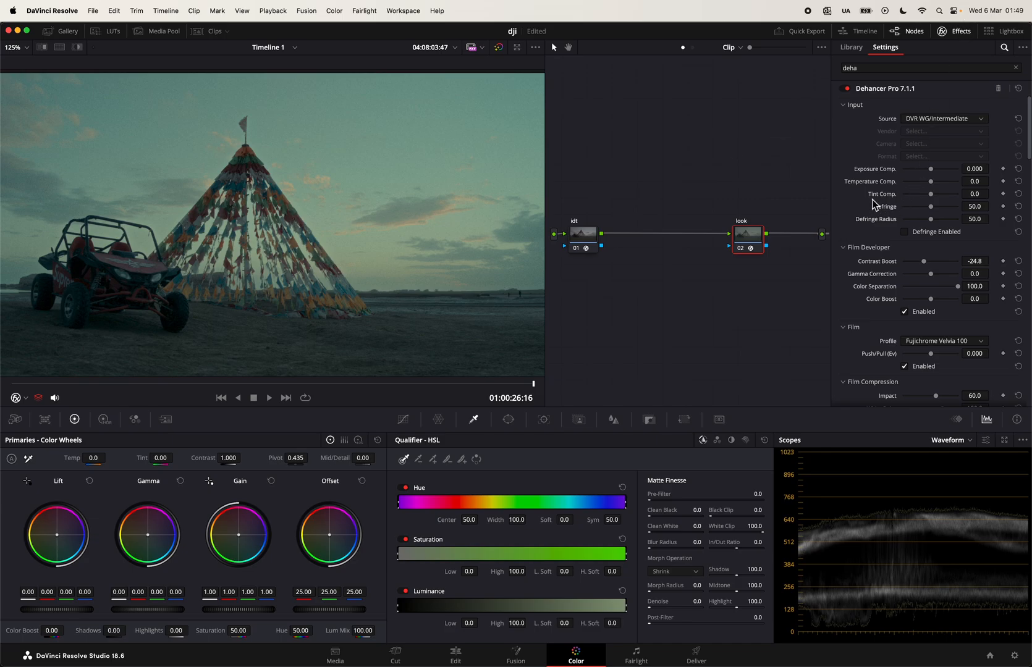
{"action": "scroll", "coordinate": [873, 205], "scroll_direction": "down", "scroll_amount": 20}
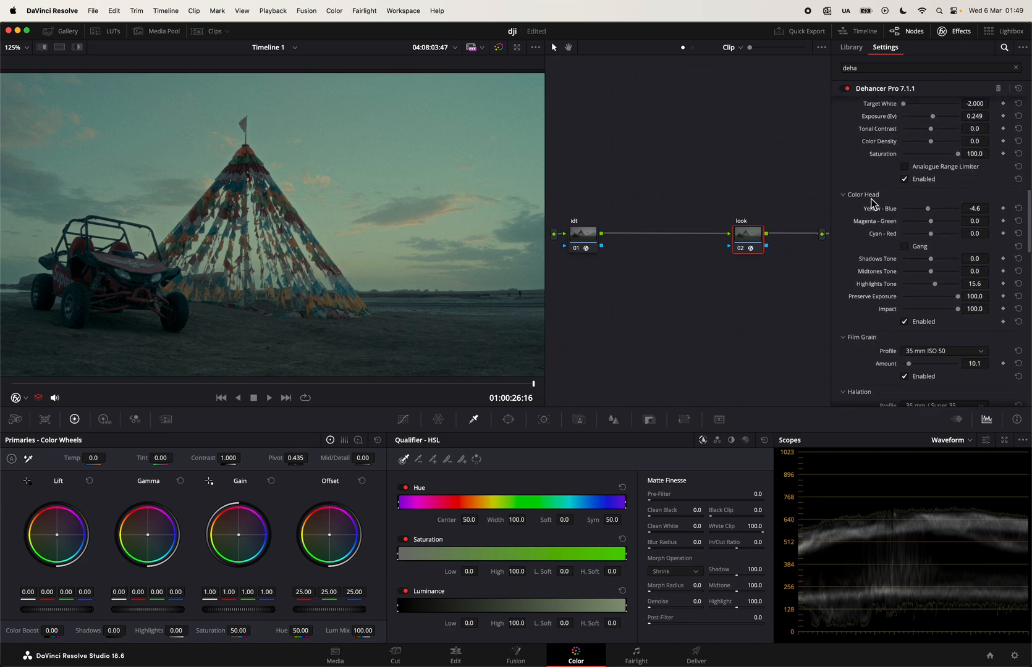
{"action": "scroll", "coordinate": [873, 204], "scroll_direction": "down", "scroll_amount": 8}
{"action": "scroll", "coordinate": [873, 204], "scroll_direction": "down", "scroll_amount": 2}
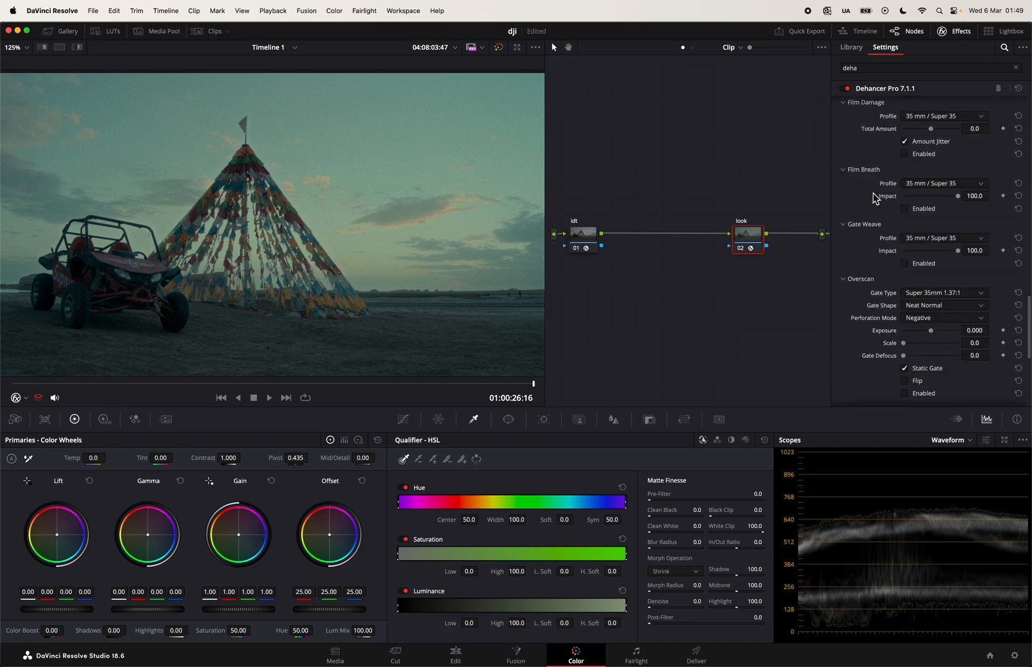
Compare the image with Dehancer's Overscan effect on and off, leaving it disabled
{"action": "scroll", "coordinate": [873, 225], "scroll_direction": "up", "scroll_amount": 4}
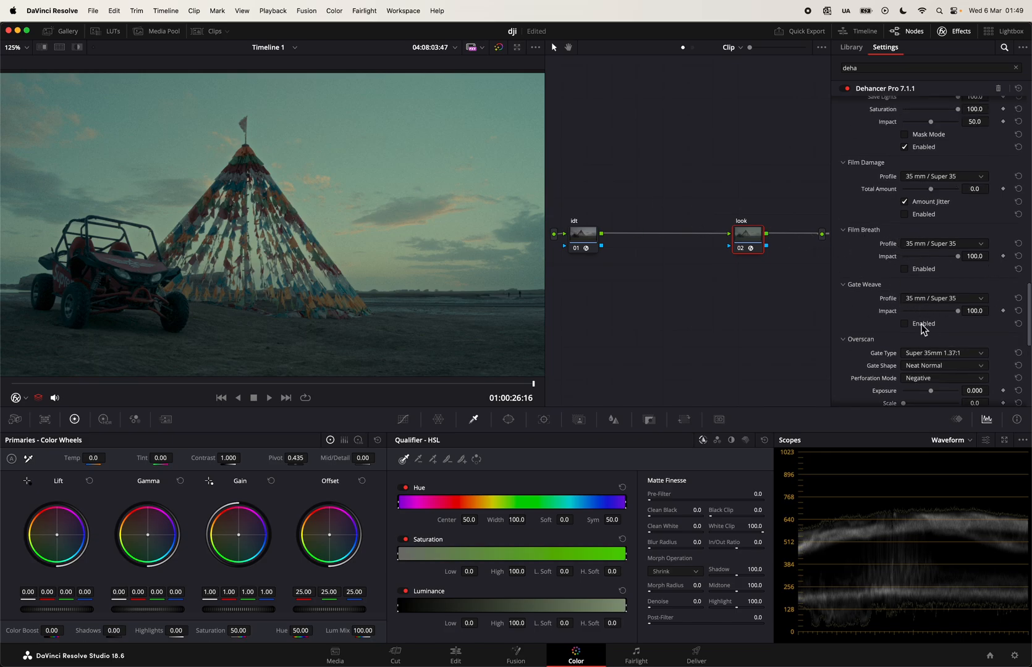
{"action": "scroll", "coordinate": [901, 328], "scroll_direction": "down", "scroll_amount": 4}
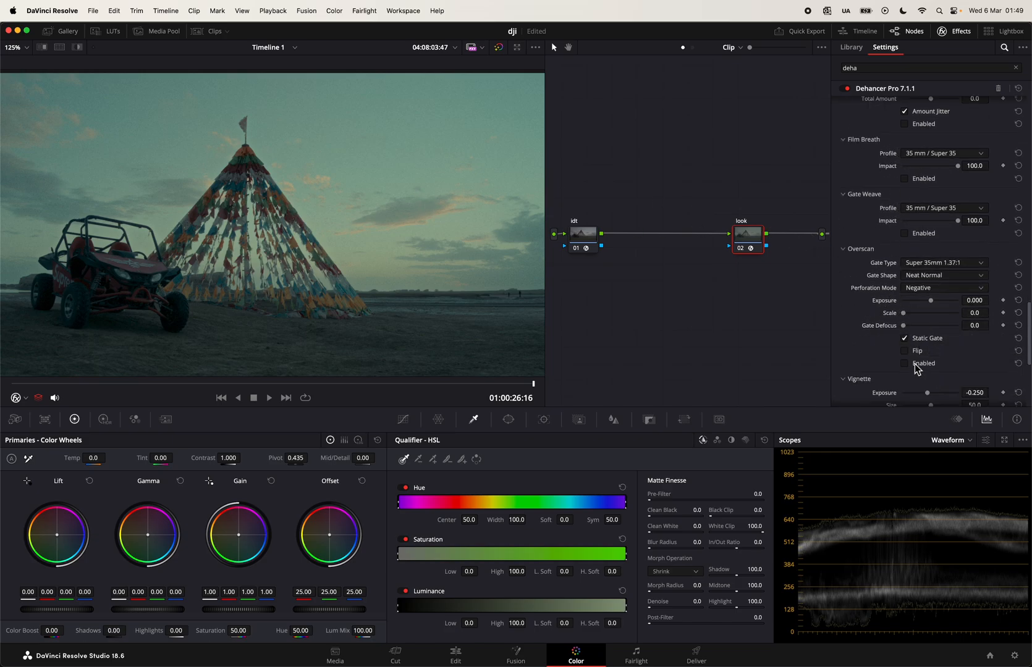
{"action": "left_click", "coordinate": [905, 363]}
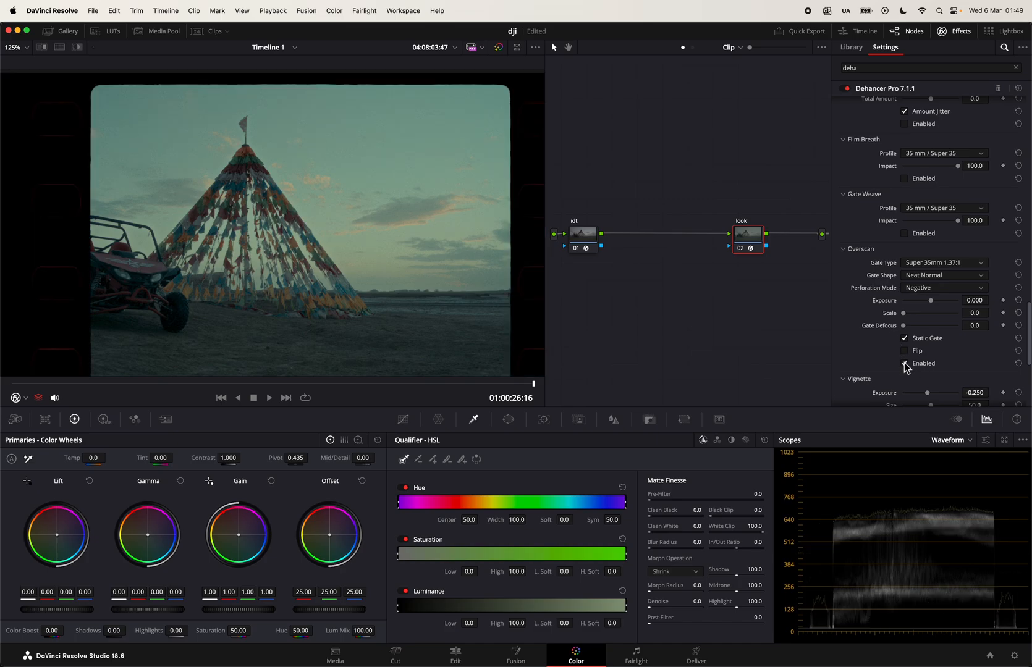
{"action": "left_click", "coordinate": [905, 364]}
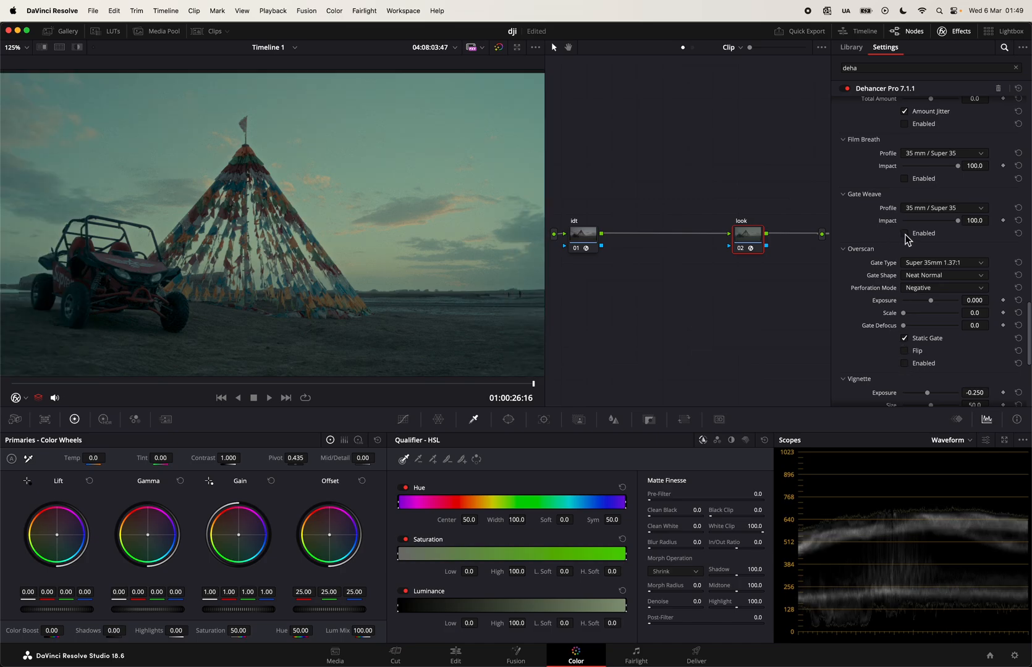
Compare the image with Dehancer's Gate Weave effect on and off, leaving it disabled
{"action": "left_click", "coordinate": [905, 234]}
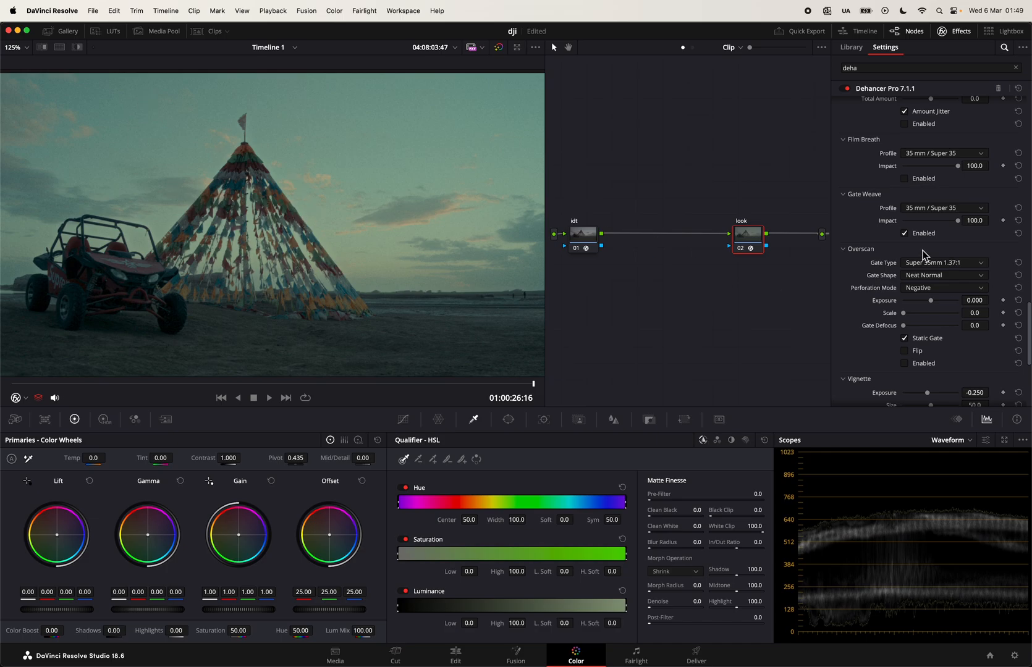
{"action": "left_click", "coordinate": [905, 234]}
Enable Dehancer's Film Damage effect and examine the sky beside the flag tent up close for dust and scratches
{"action": "scroll", "coordinate": [892, 238], "scroll_direction": "up", "scroll_amount": 2}
{"action": "scroll", "coordinate": [890, 238], "scroll_direction": "up", "scroll_amount": 1}
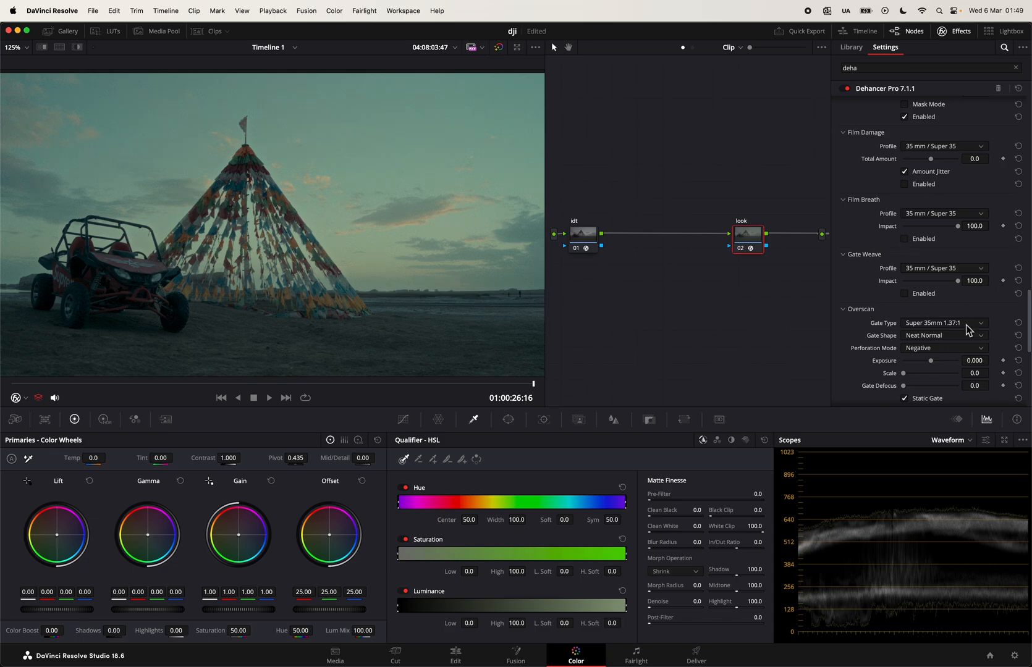
{"action": "scroll", "coordinate": [901, 234], "scroll_direction": "up", "scroll_amount": 3}
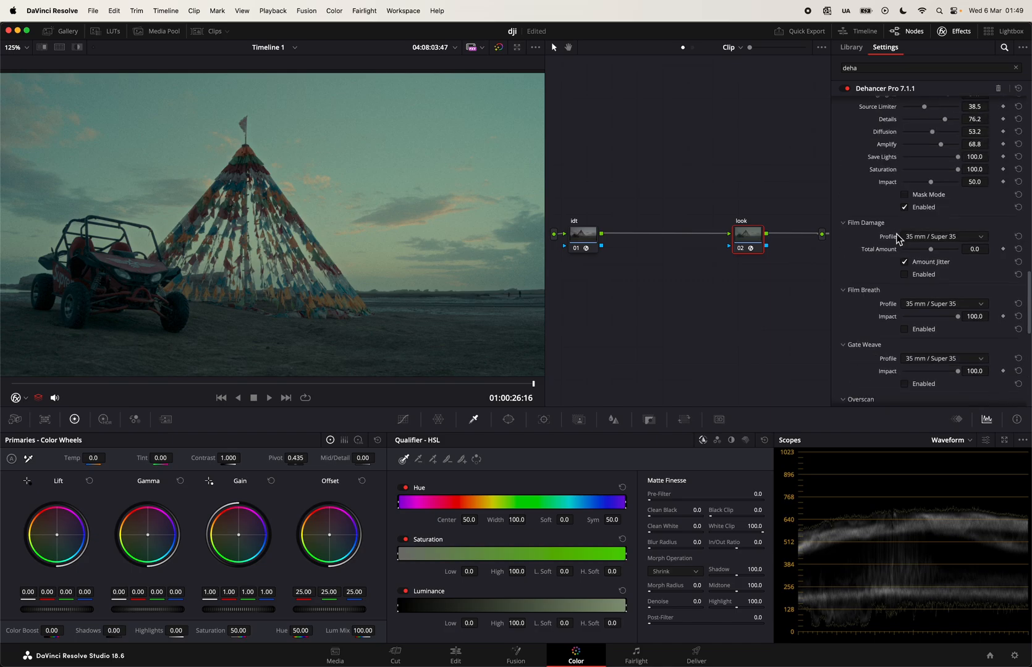
{"action": "left_click", "coordinate": [905, 274]}
{"action": "scroll", "coordinate": [358, 170], "scroll_direction": "up", "scroll_amount": 2}
{"action": "scroll", "coordinate": [343, 192], "scroll_direction": "up", "scroll_amount": 1}
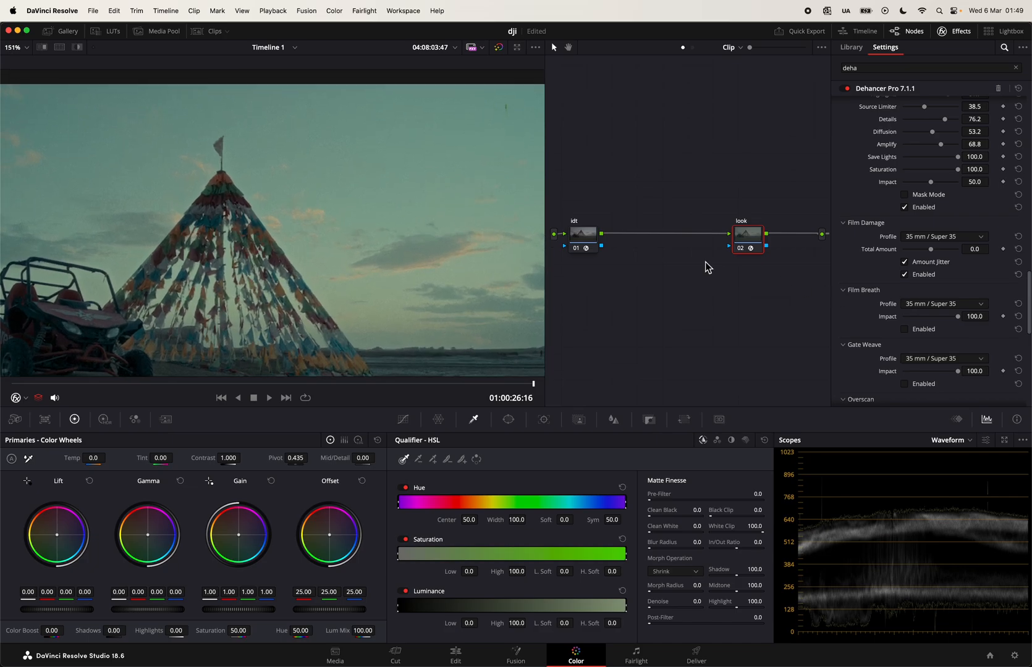
{"action": "left_click_drag", "start_coordinate": [444, 149], "coordinate": [278, 153]}
{"action": "scroll", "coordinate": [325, 179], "scroll_direction": "up", "scroll_amount": 2}
{"action": "scroll", "coordinate": [327, 193], "scroll_direction": "up", "scroll_amount": 2}
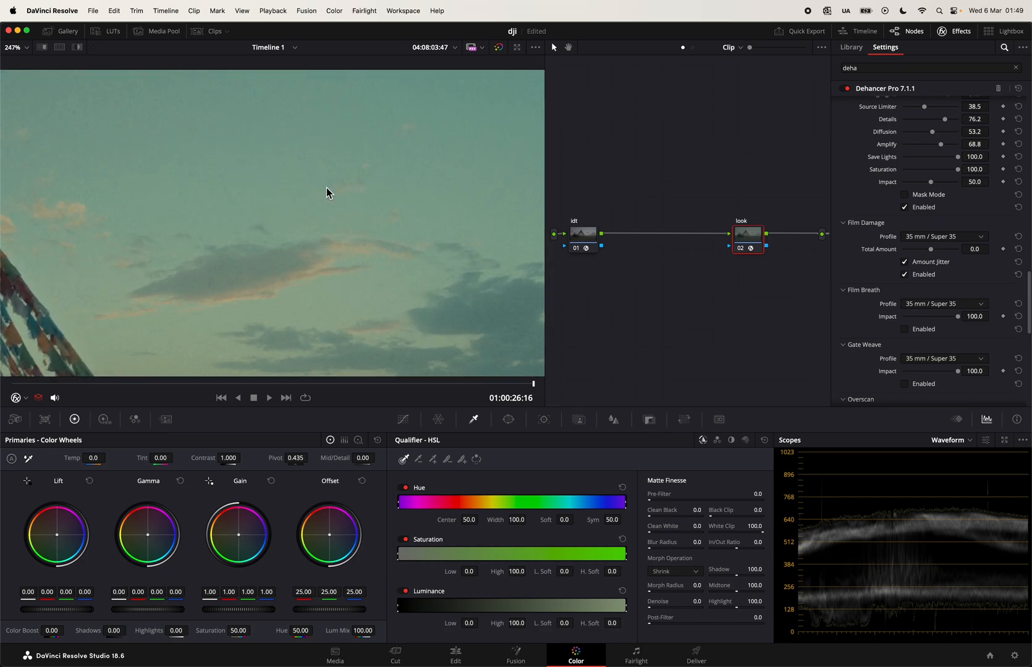
Set the Film Damage profile to 8 mm / Super 8, check the defects on the image, and disable the effect
{"action": "left_click", "coordinate": [954, 242]}
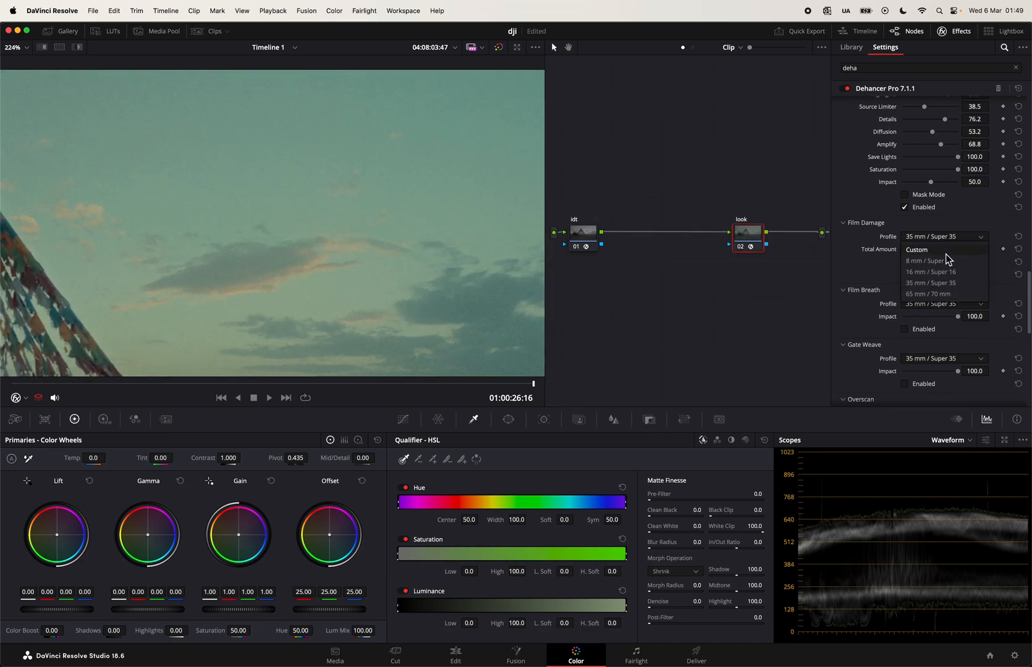
{"action": "left_click", "coordinate": [949, 261]}
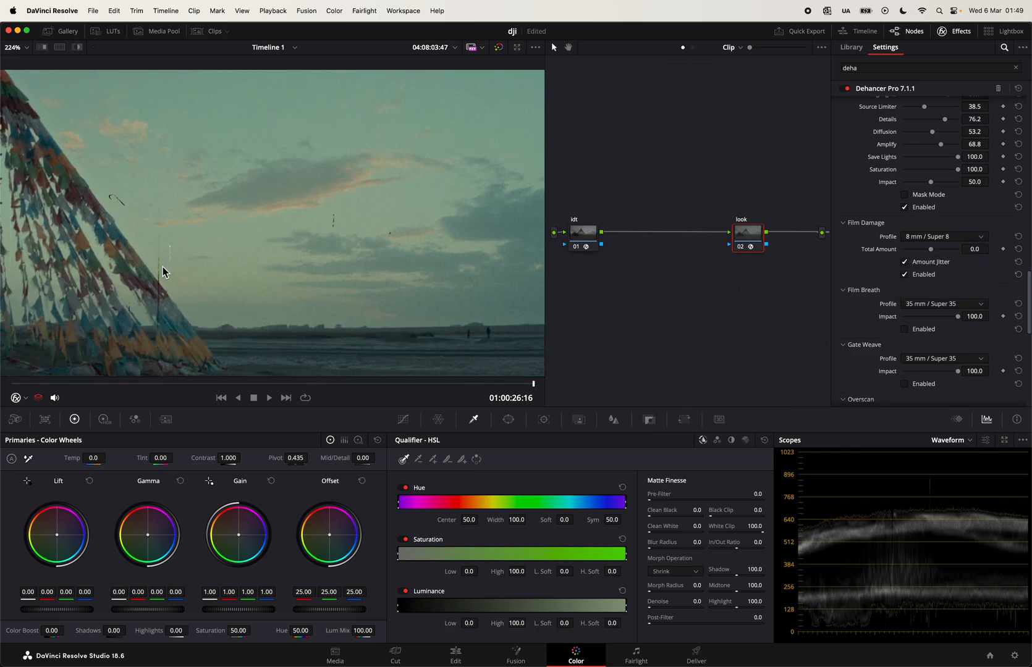
{"action": "left_click", "coordinate": [904, 274]}
{"action": "scroll", "coordinate": [884, 275], "scroll_direction": "up", "scroll_amount": 3}
{"action": "scroll", "coordinate": [882, 275], "scroll_direction": "up", "scroll_amount": 10}
{"action": "scroll", "coordinate": [882, 275], "scroll_direction": "up", "scroll_amount": 3}
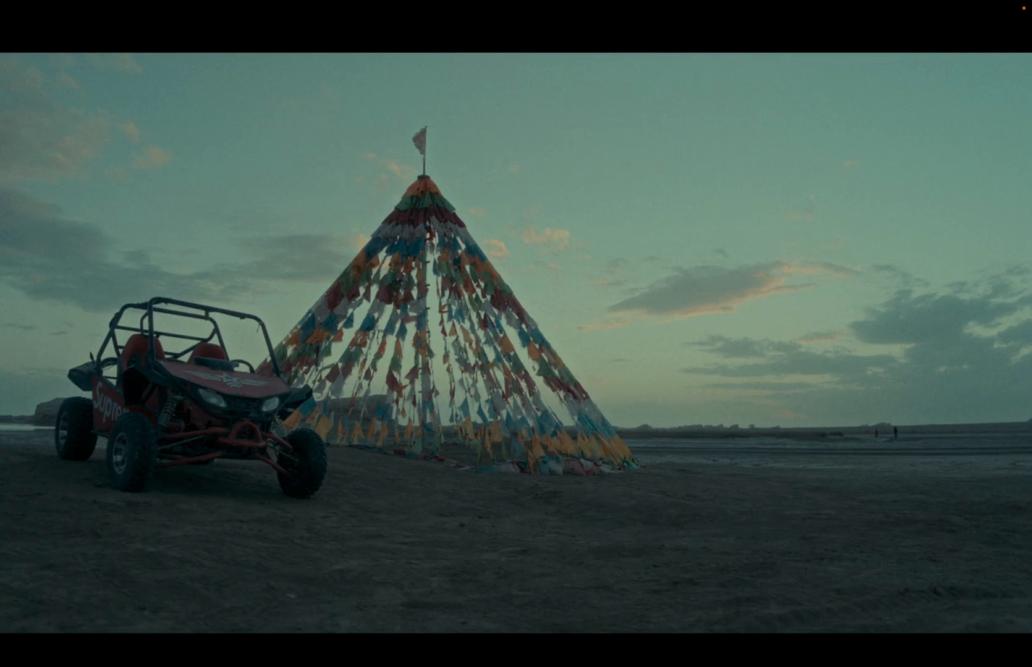